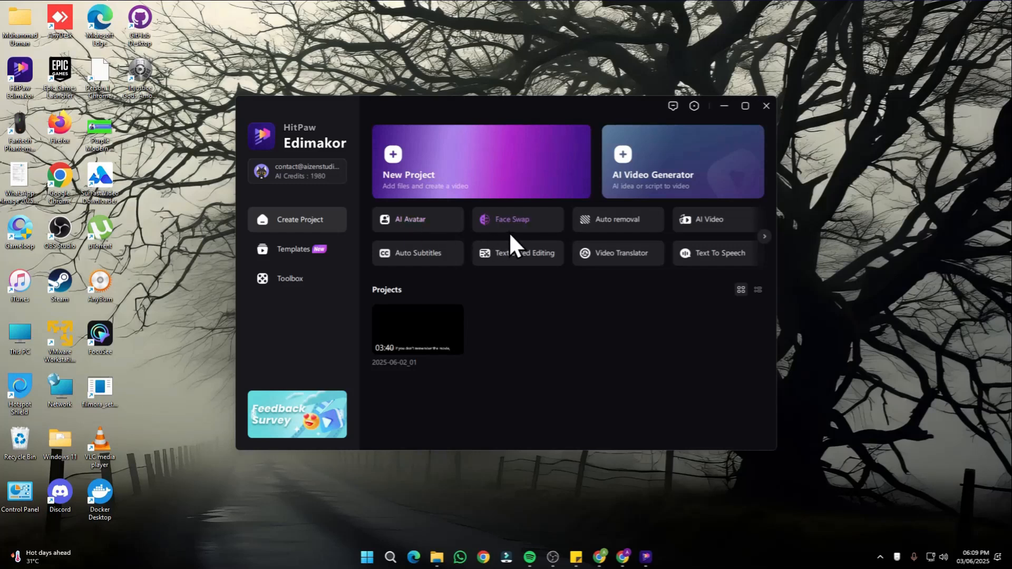
- Look through the available creation tools and open the AI Avatar tool
left_click(763, 237)
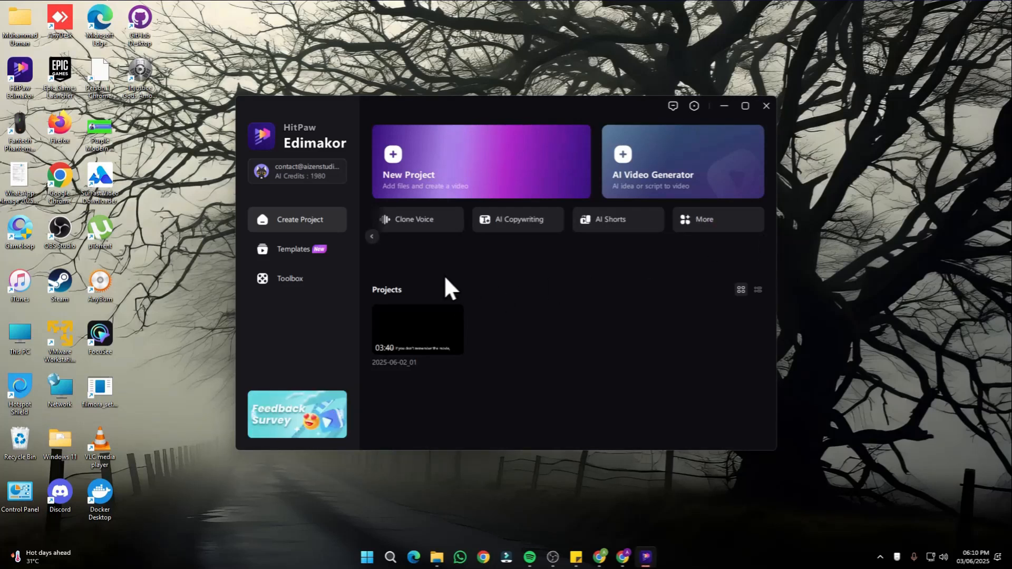
left_click(371, 236)
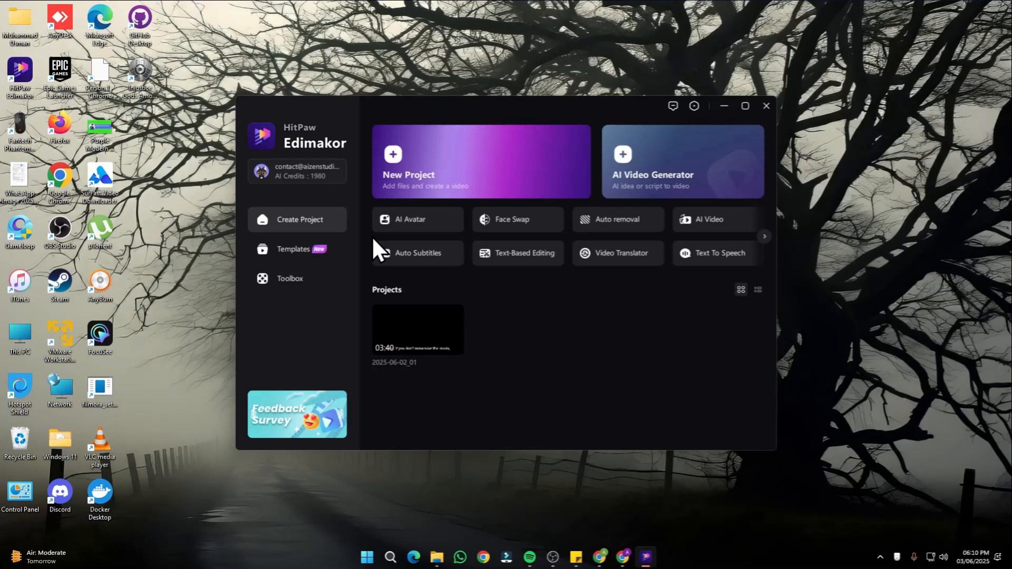
left_click(407, 221)
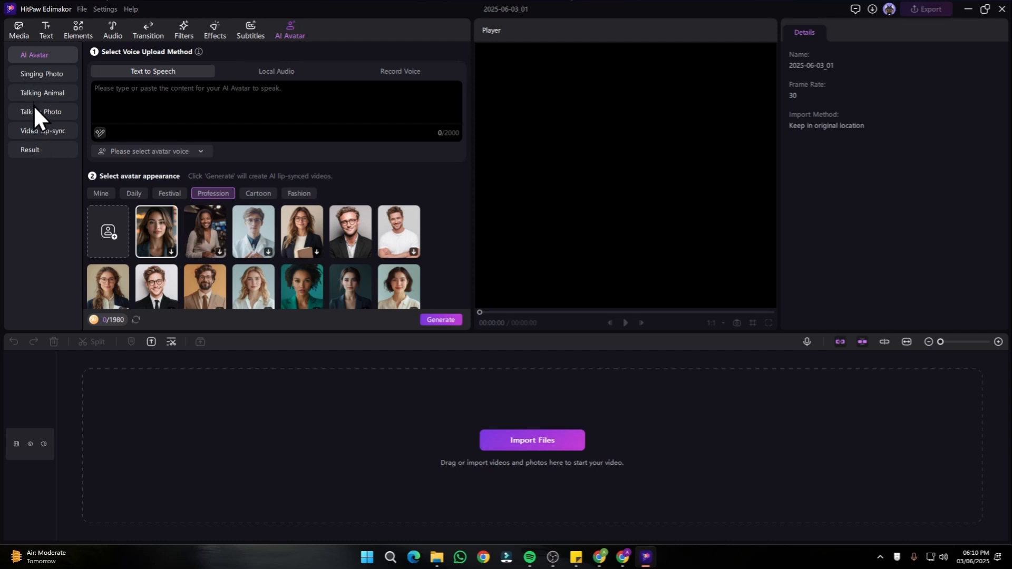
- Look through the Singing Photo, Talking Animal, Talking Photo and Video Lip-sync modes
left_click(34, 73)
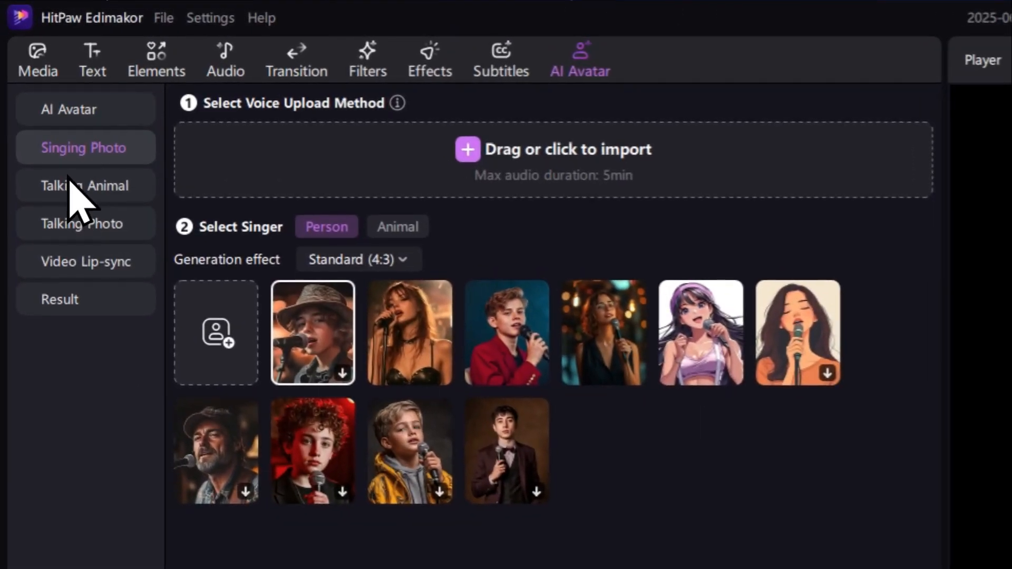
left_click(71, 186)
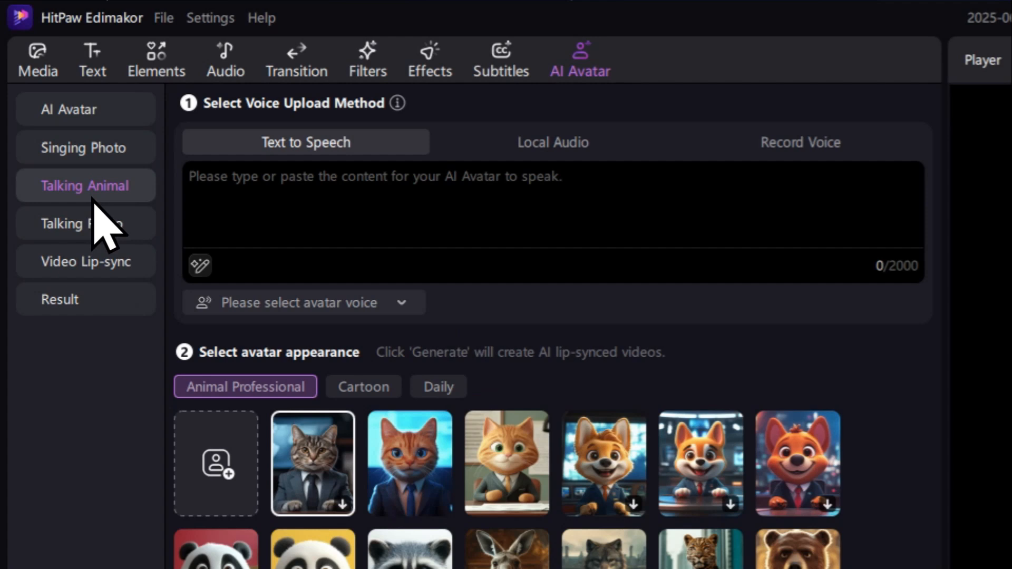
left_click(79, 232)
left_click(84, 259)
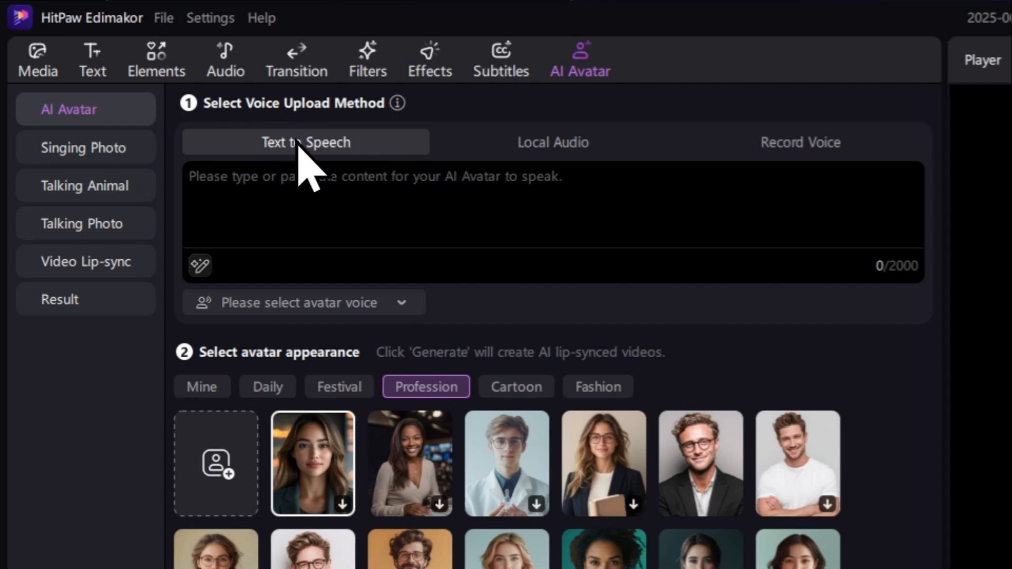
- Compare the AI Avatar voice upload methods Text to Speech, Local Audio and Record Voice, ending on Text to Speech
left_click(327, 198)
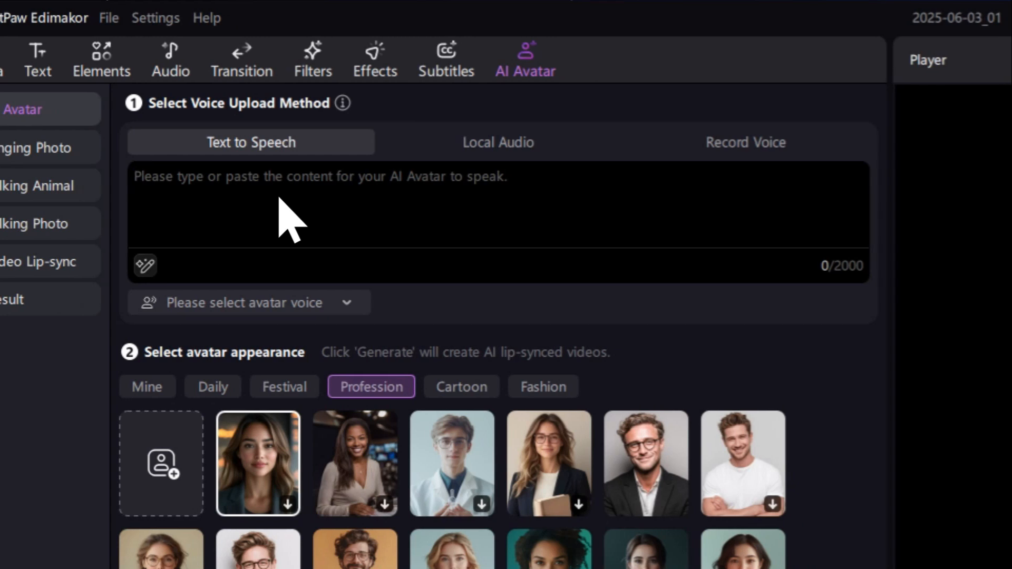
left_click(454, 140)
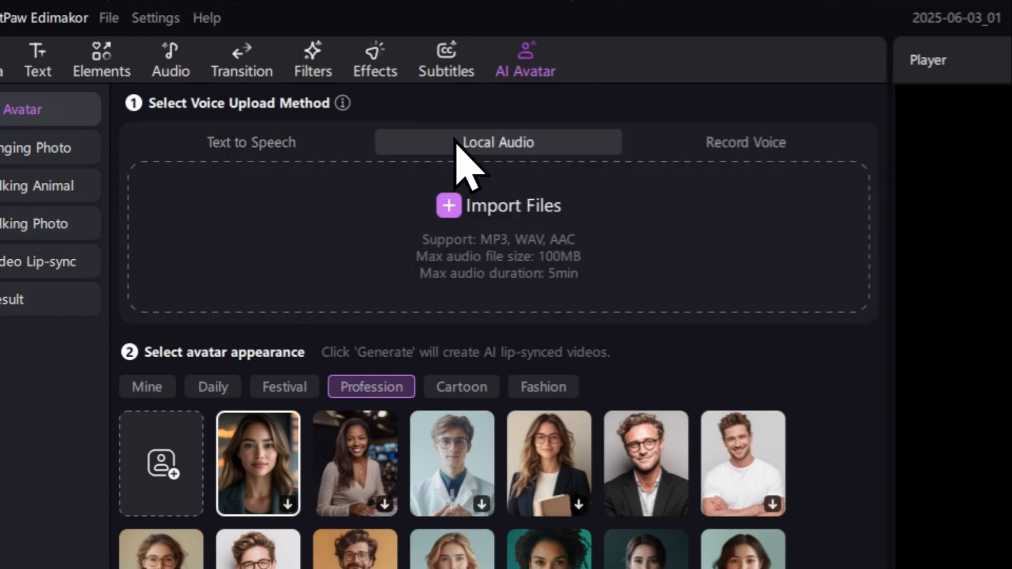
left_click(730, 145)
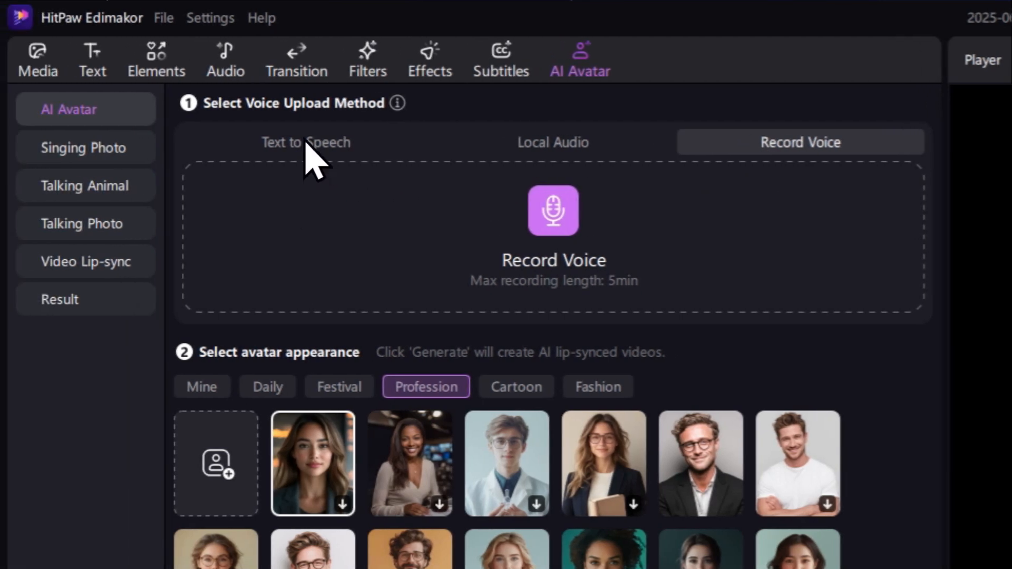
left_click(306, 143)
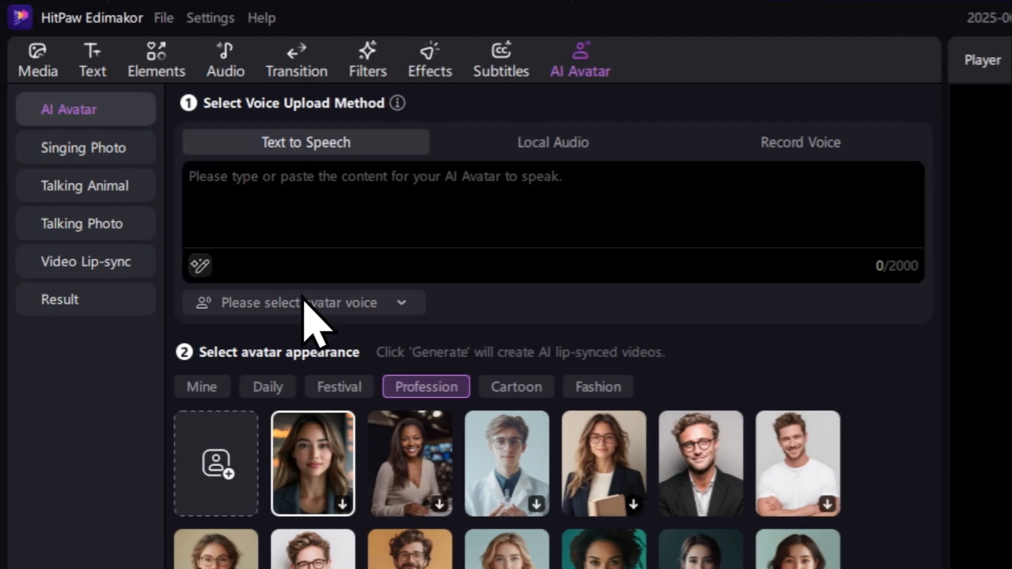
- Browse the avatar appearances in the Profession, Mine, Daily and Festival categories
scroll(303, 337, "down", 2)
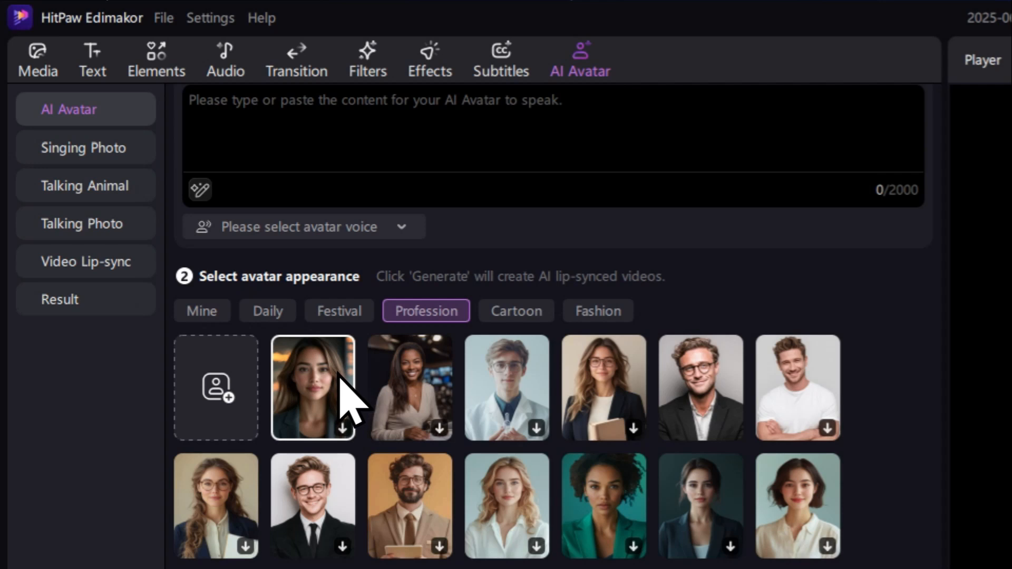
scroll(372, 379, "down", 8)
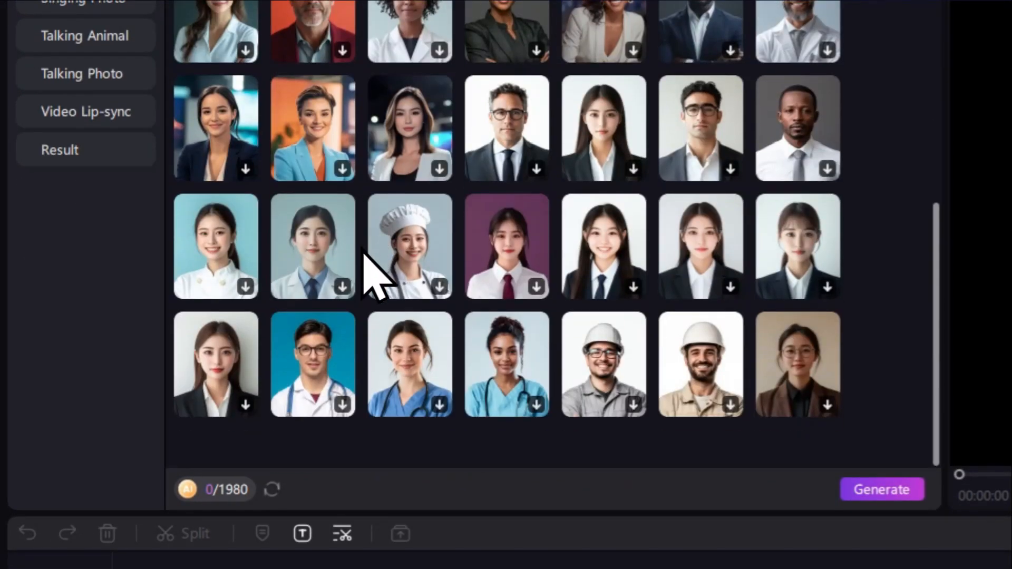
scroll(436, 259, "up", 10)
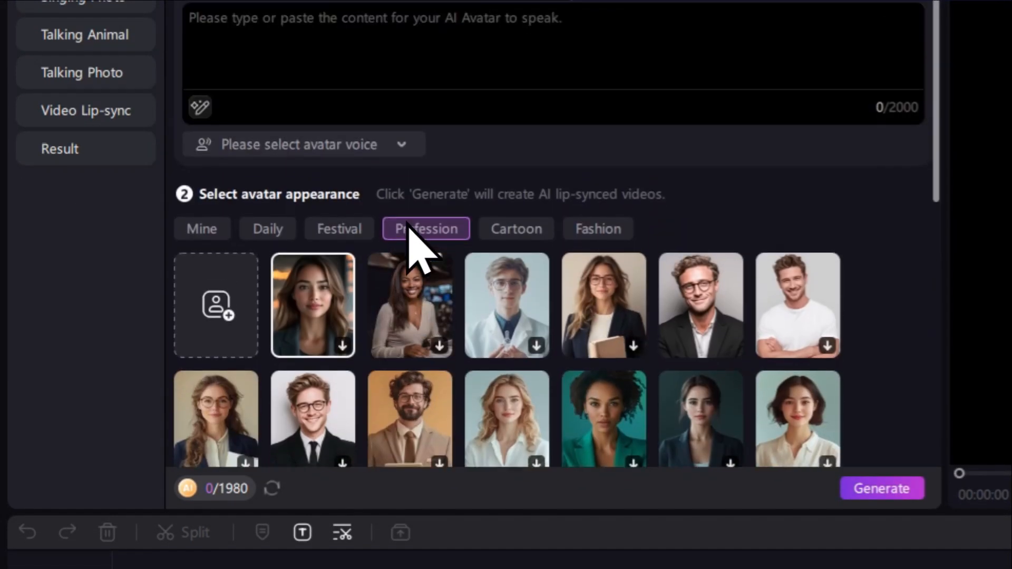
left_click(214, 238)
left_click(277, 239)
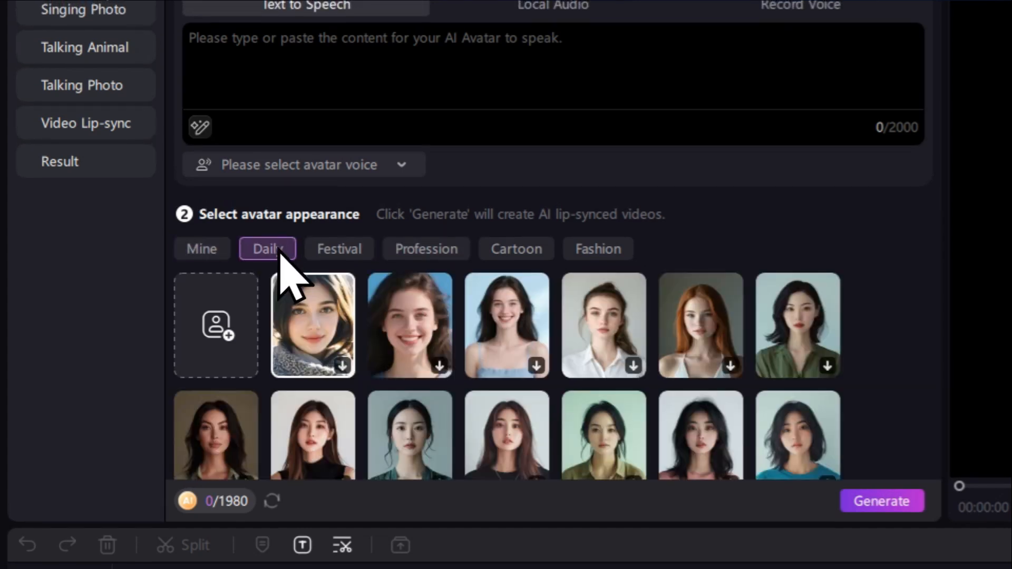
scroll(390, 326, "down", 5)
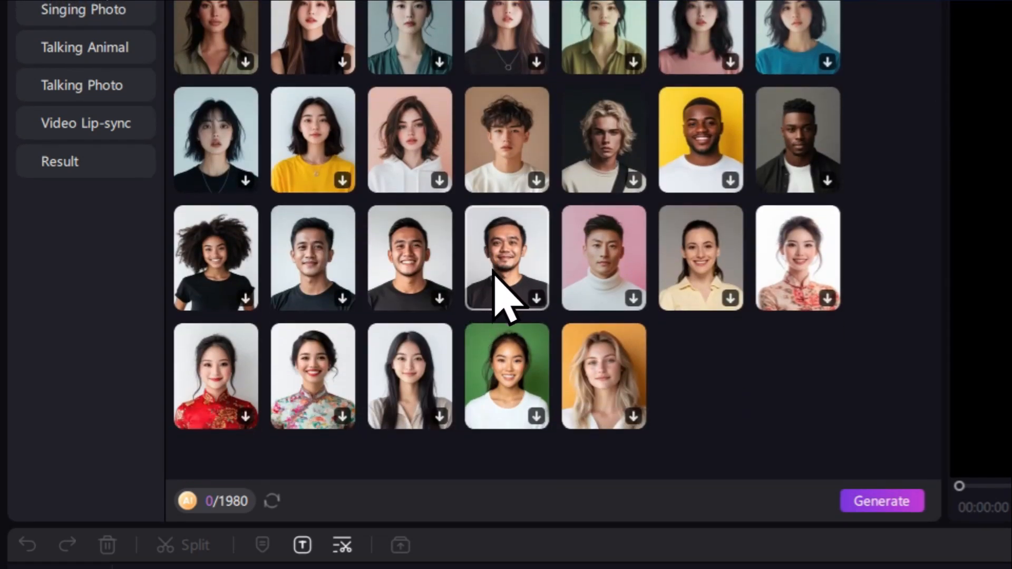
scroll(464, 269, "up", 5)
left_click(339, 249)
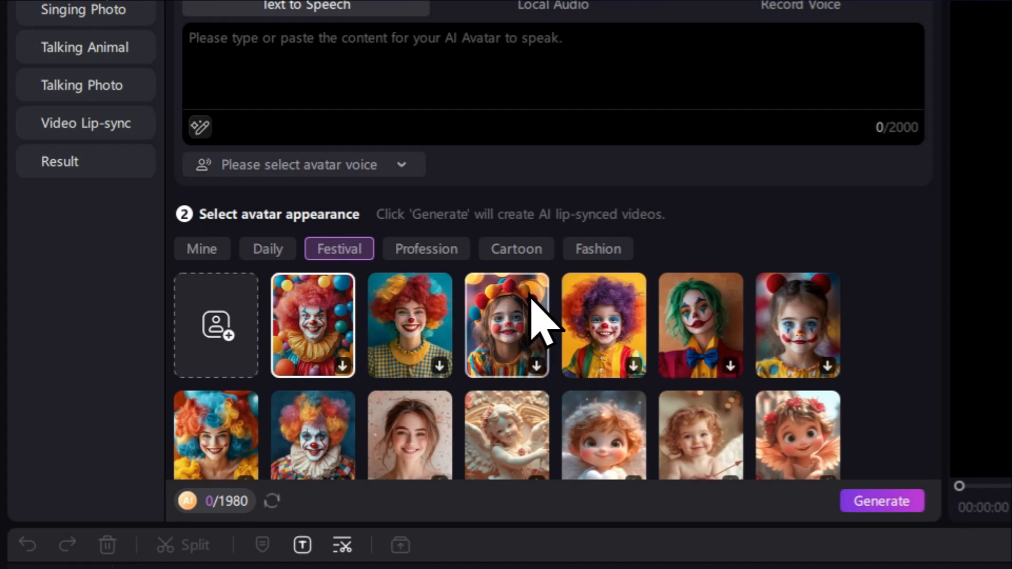
scroll(559, 313, "down", 2)
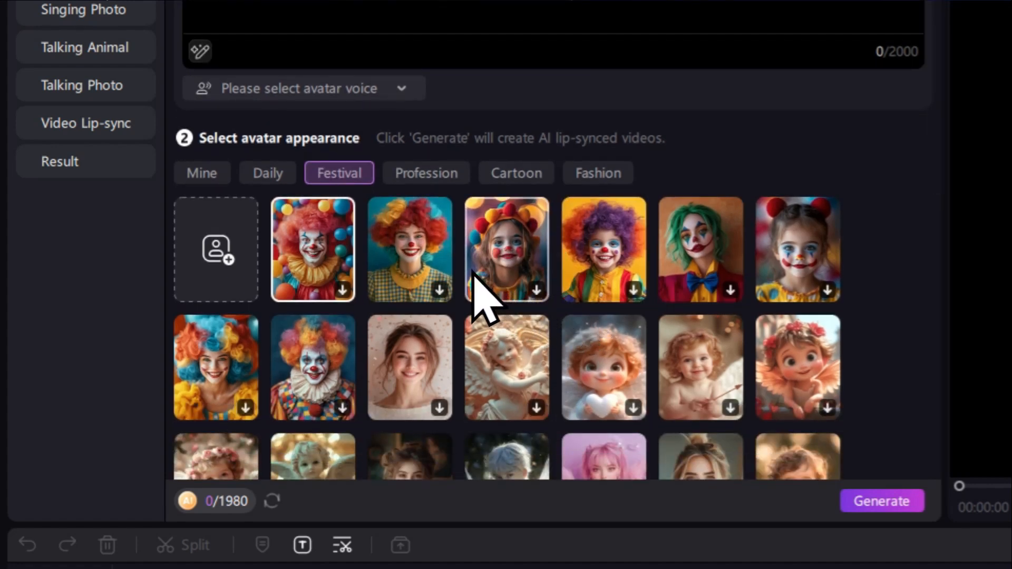
scroll(476, 284, "down", 5)
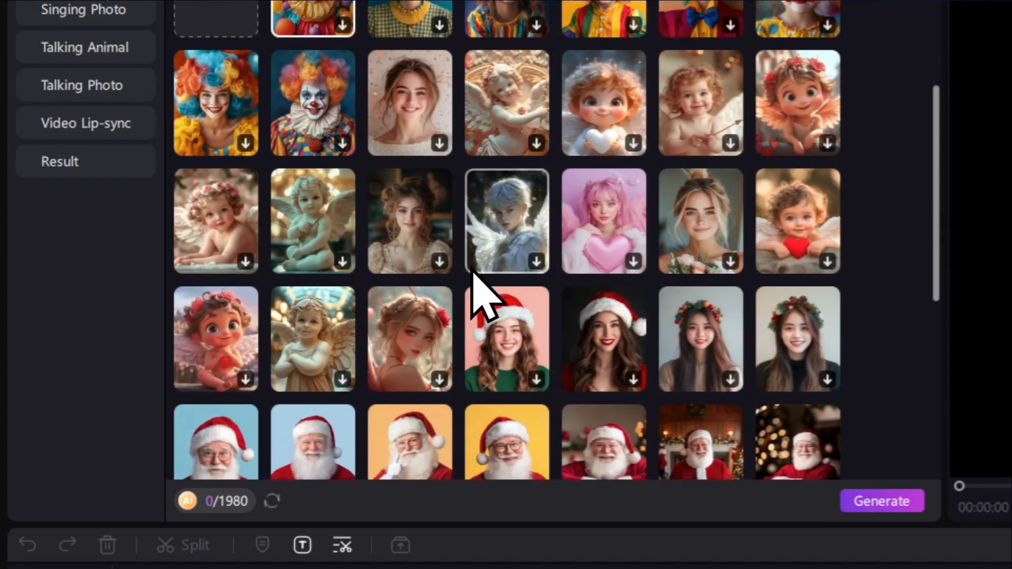
scroll(477, 287, "down", 5)
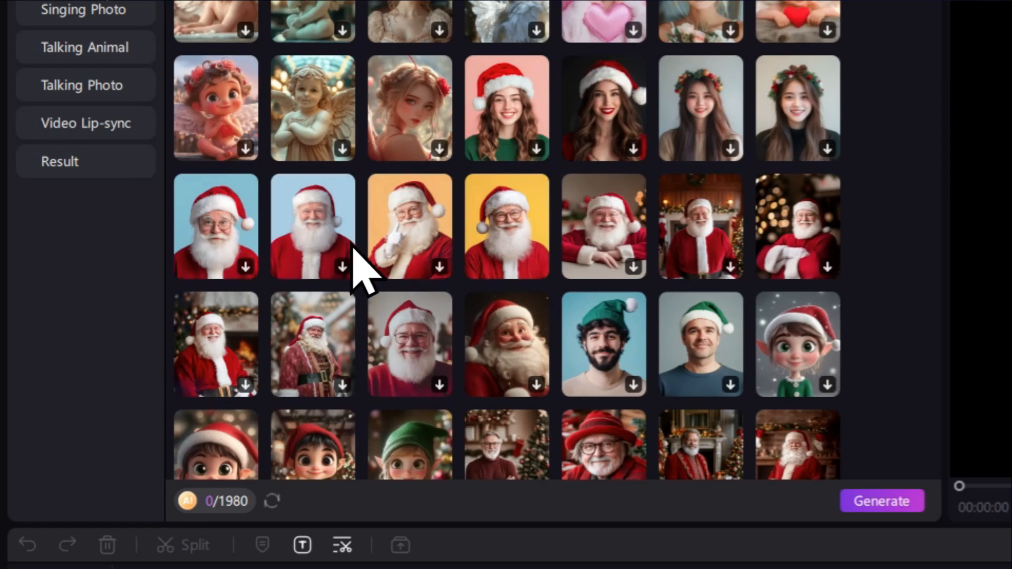
scroll(464, 295, "up", 12)
- Examine the avatar appearances offered in the Profession, Cartoon and Fashion categories
left_click(417, 249)
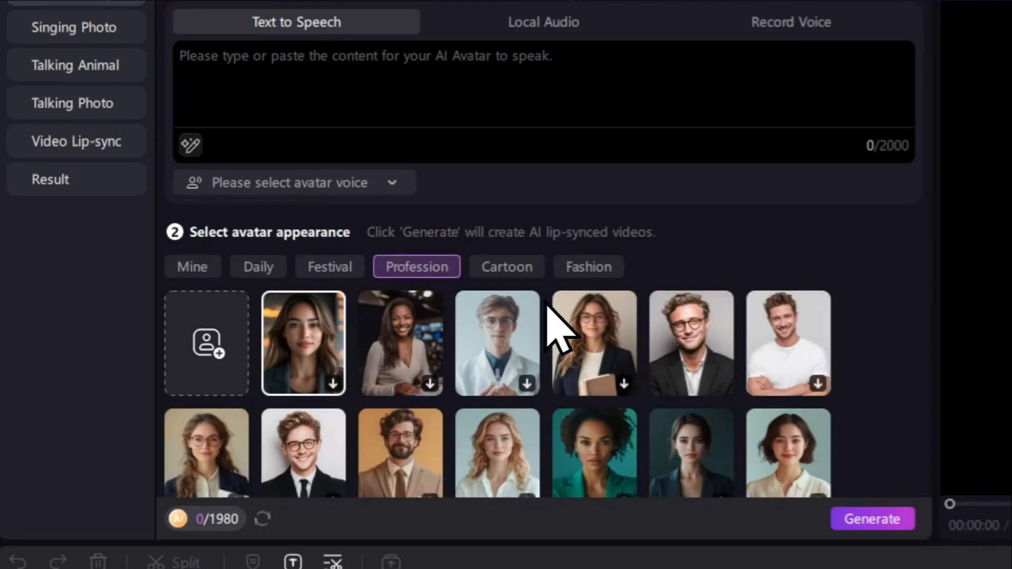
scroll(530, 261, "down", 2)
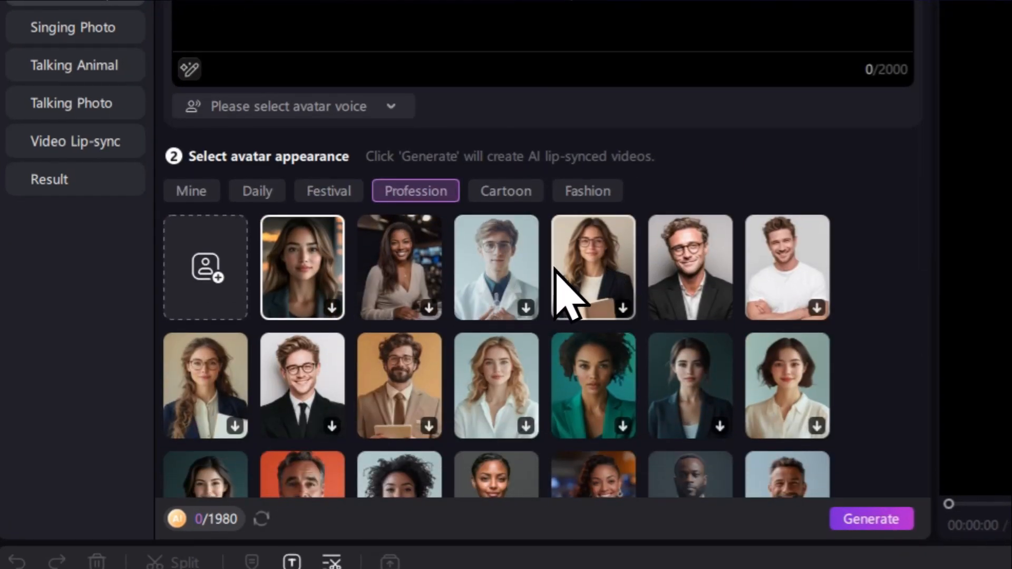
scroll(546, 269, "down", 4)
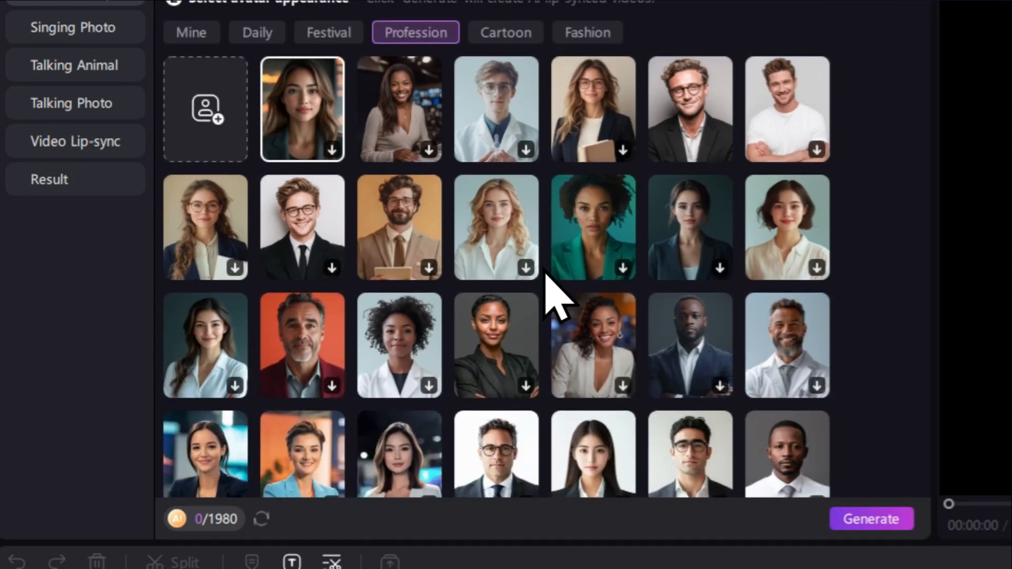
scroll(548, 279, "up", 5)
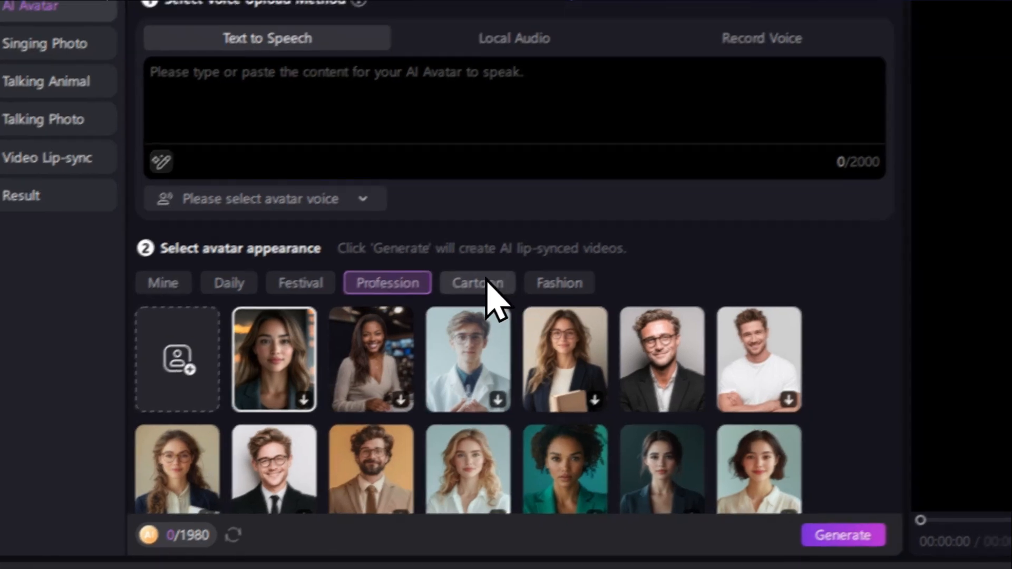
left_click(487, 282)
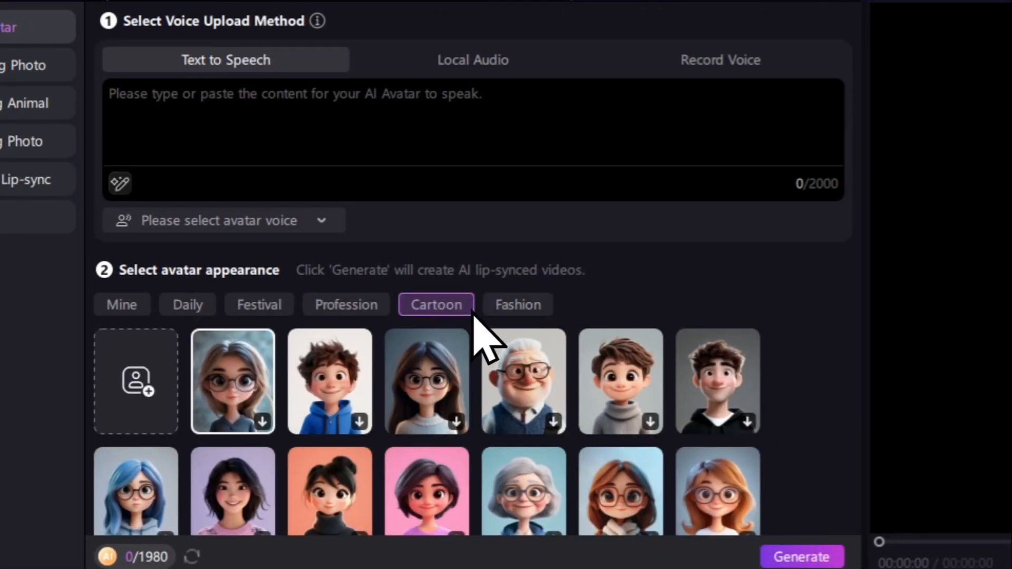
left_click(527, 288)
scroll(506, 337, "down", 10)
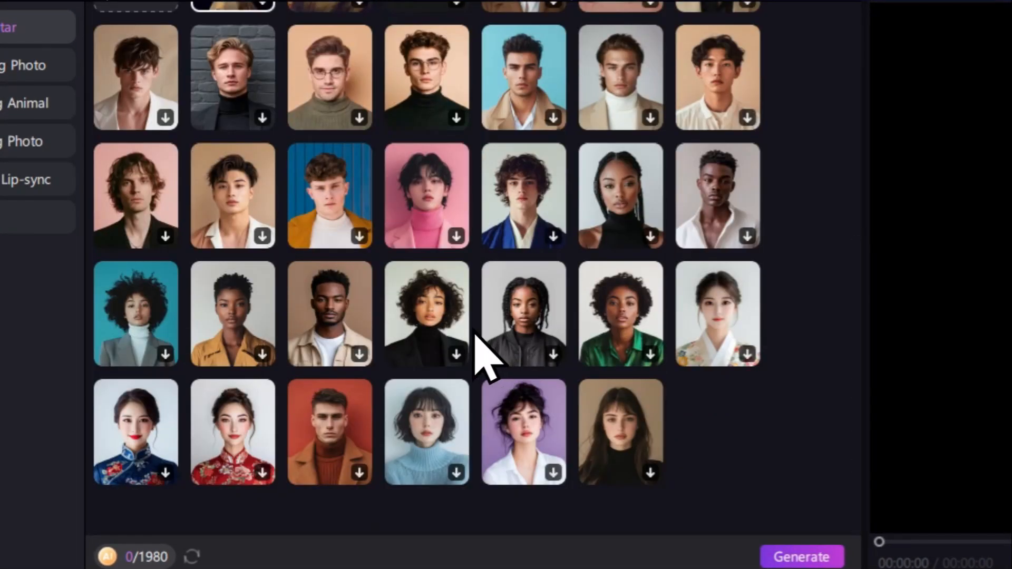
scroll(474, 340, "up", 10)
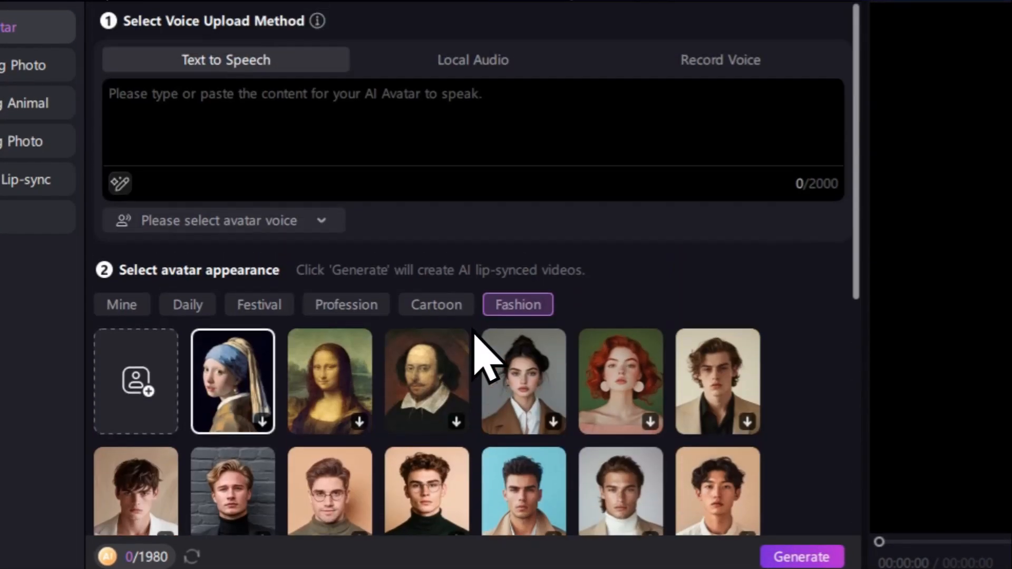
- Choose the Profession avatar of the grey-bearded man in a maroon suit against a red-orange background
left_click(338, 304)
scroll(474, 345, "down", 2)
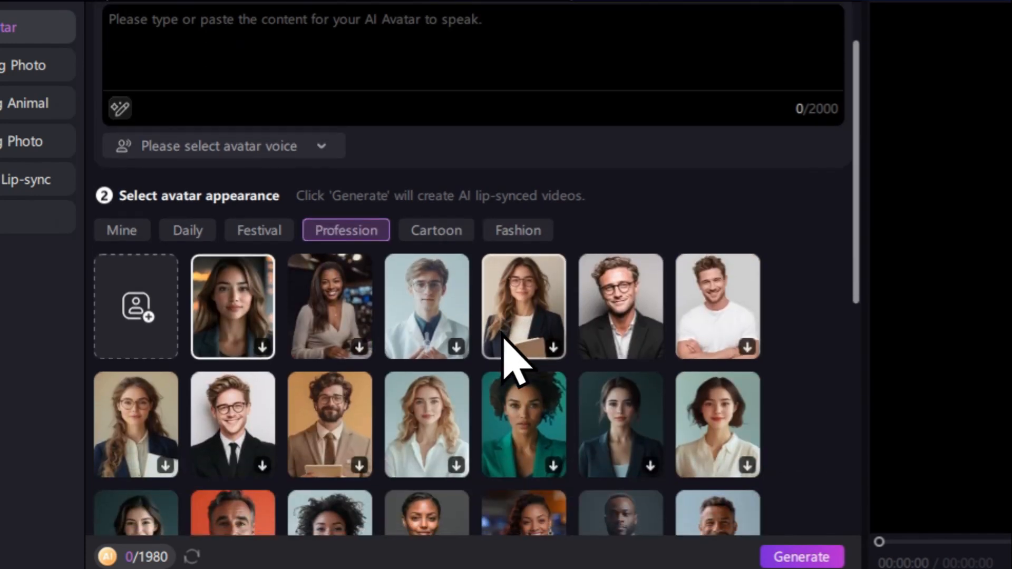
scroll(348, 274, "down", 2)
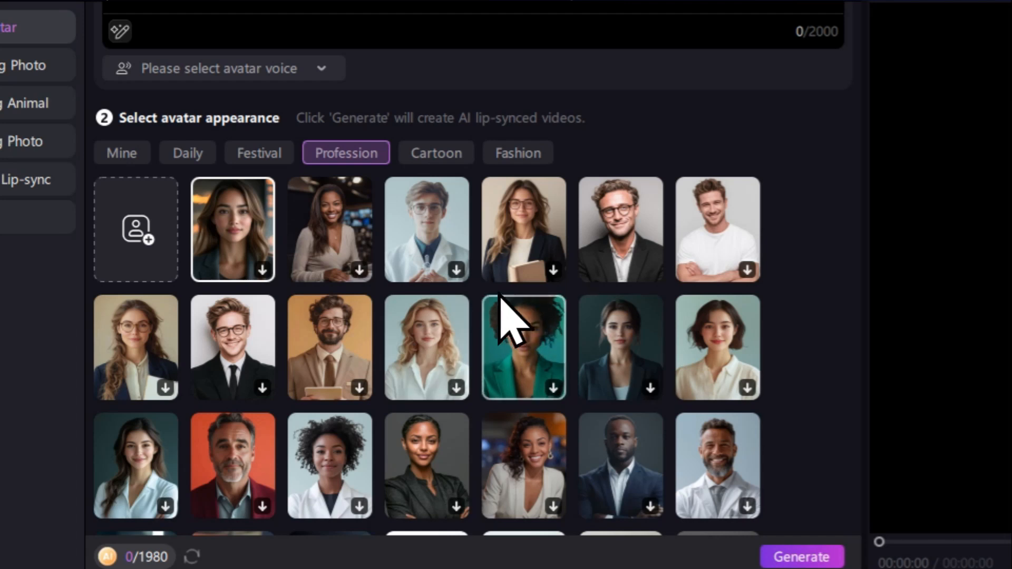
left_click(225, 463)
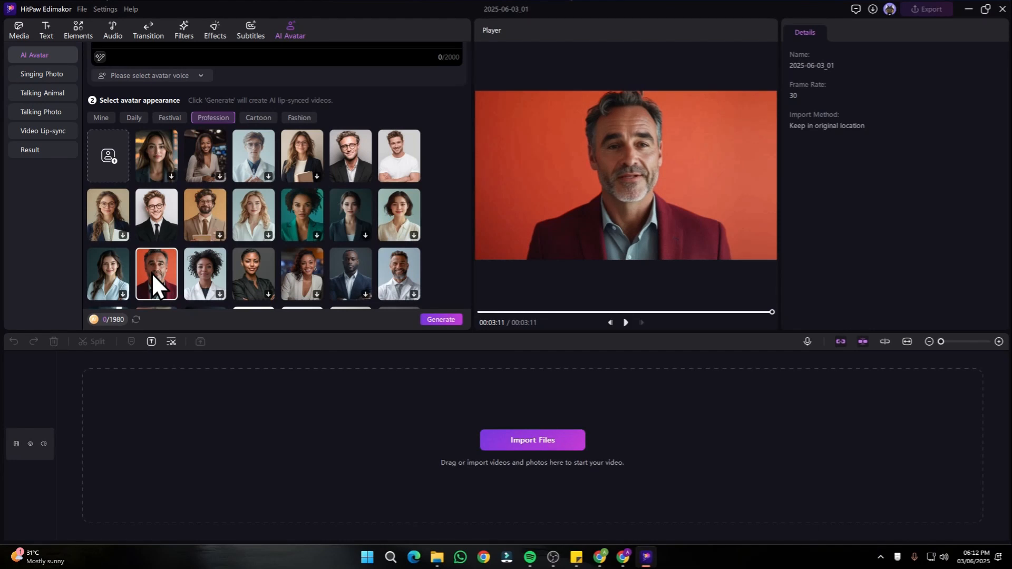
- Paste the script beginning "In this step-by-step tutorial, discover the best FREE AI tools" as the avatar's text-to-speech content
scroll(152, 274, "up", 2)
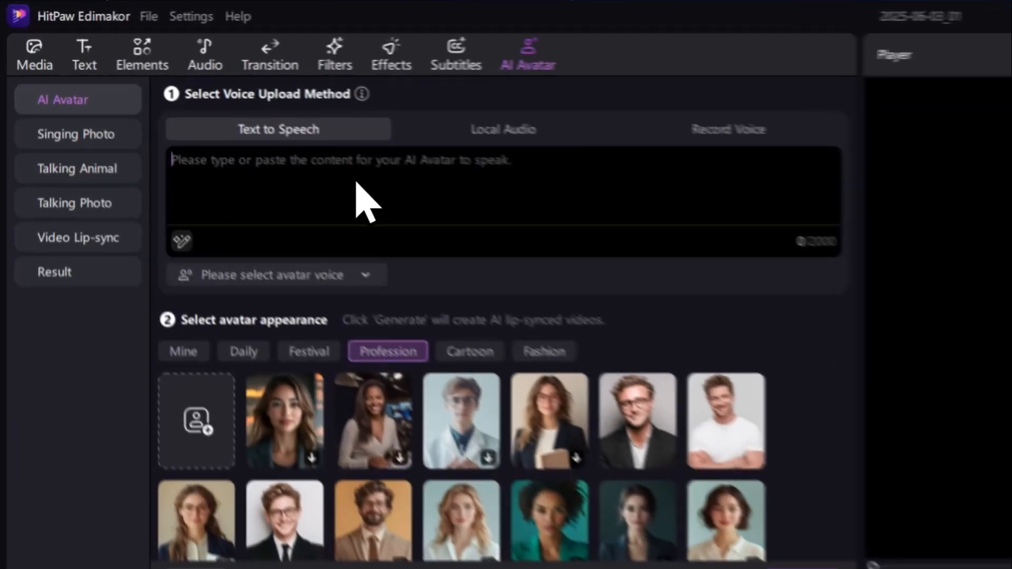
left_click(155, 100)
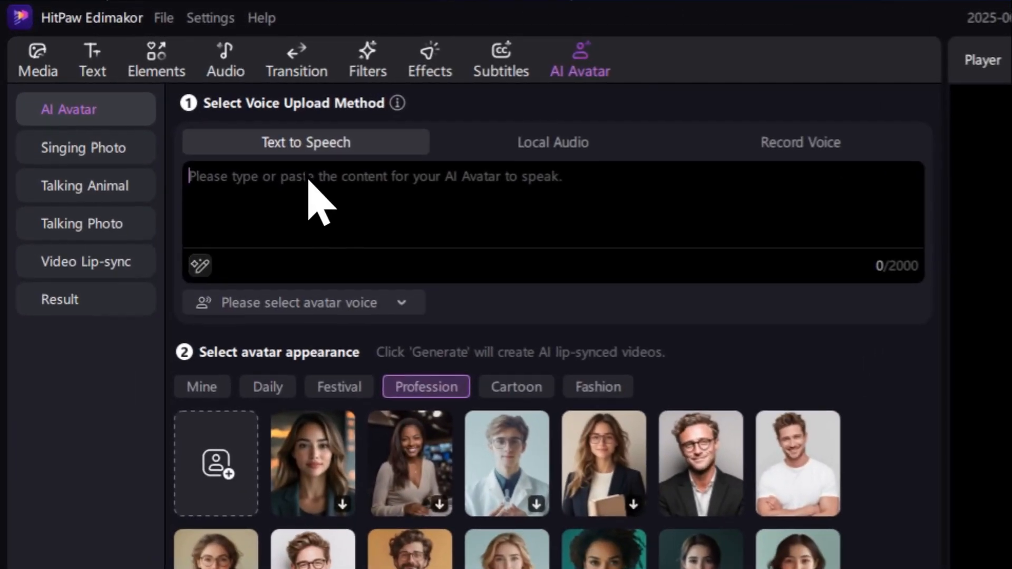
type("In this step-by-step tutorial, discover the best FREE AI tools for realistic photo talking and photo singing animations. Perfect for content creators, digital artists, or anyone wanting to bring images to life!")
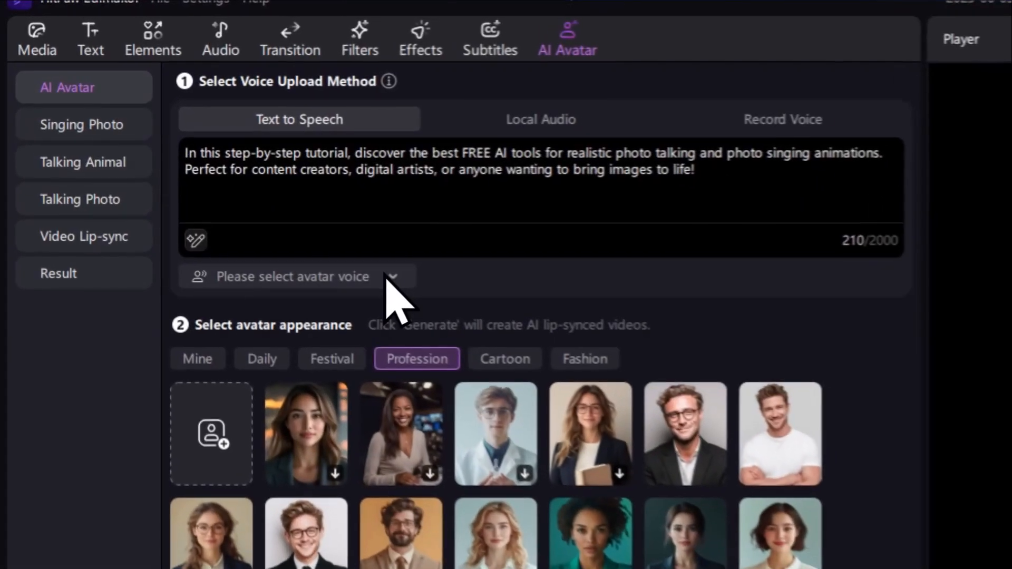
- Browse the English voices offered in the library for the avatar
left_click(201, 152)
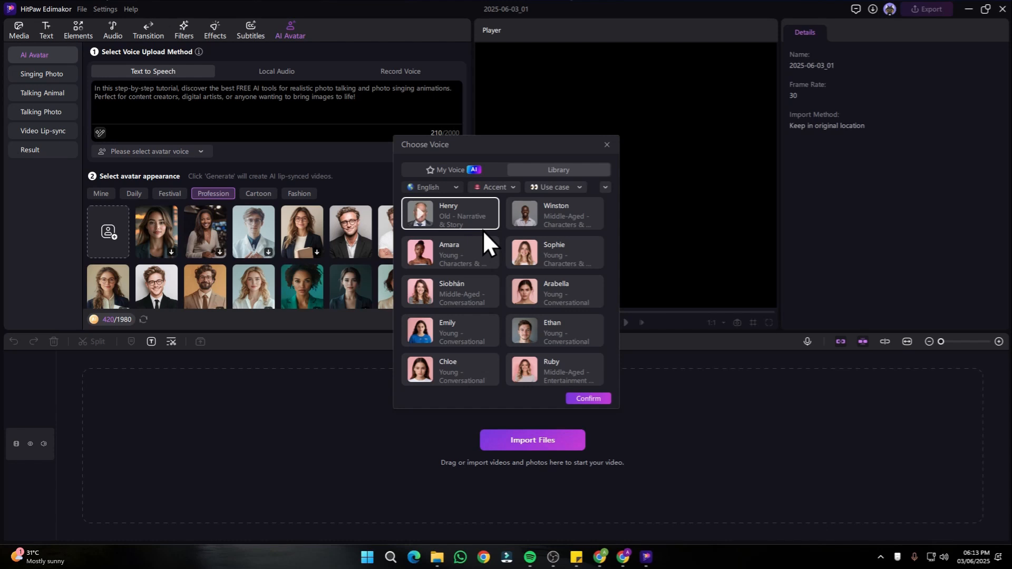
scroll(498, 249, "down", 5)
scroll(498, 250, "down", 5)
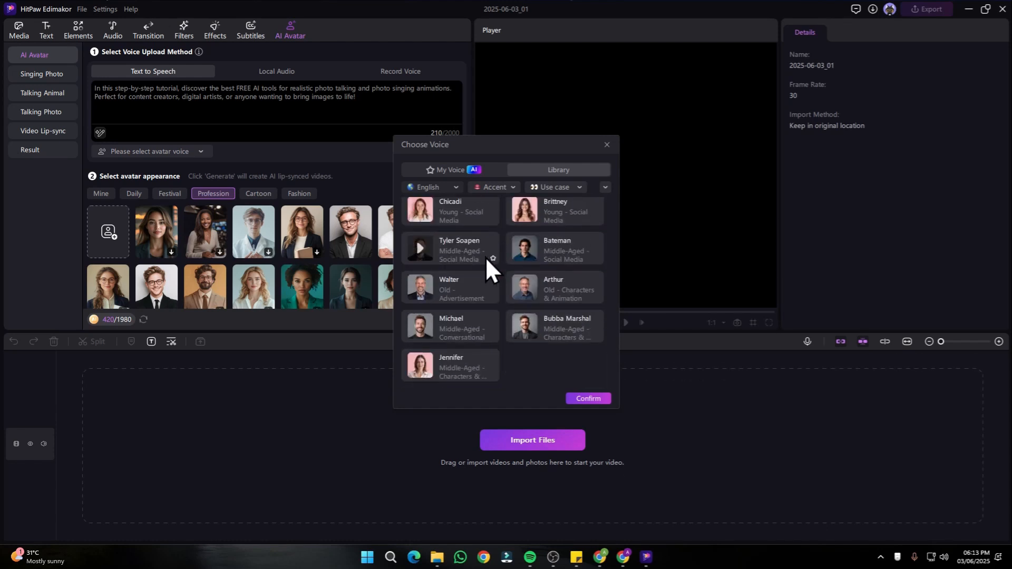
scroll(485, 257, "up", 10)
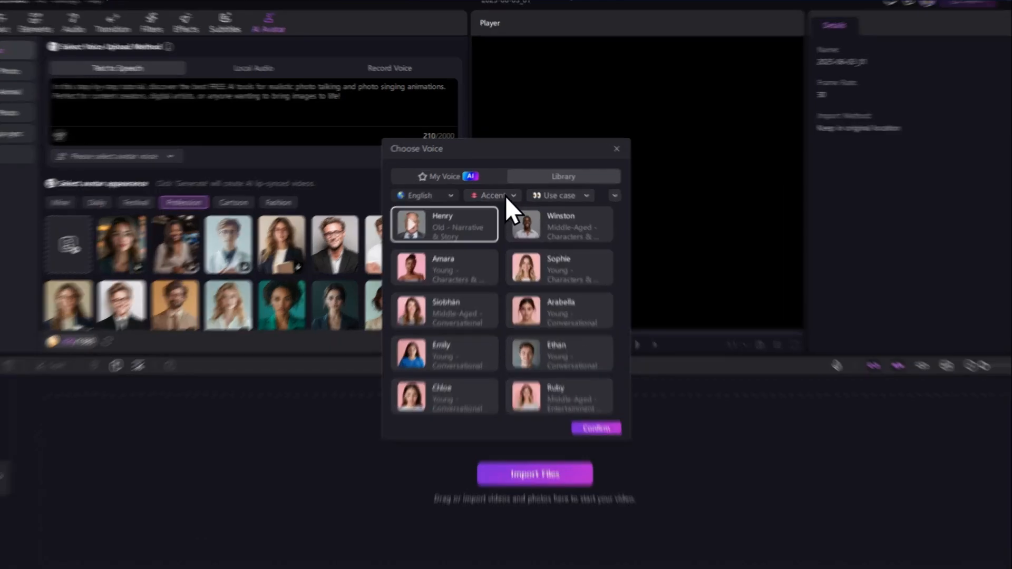
- Examine the accent, use case and language filter options of the voice library
left_click(494, 187)
left_click(507, 188)
left_click(560, 186)
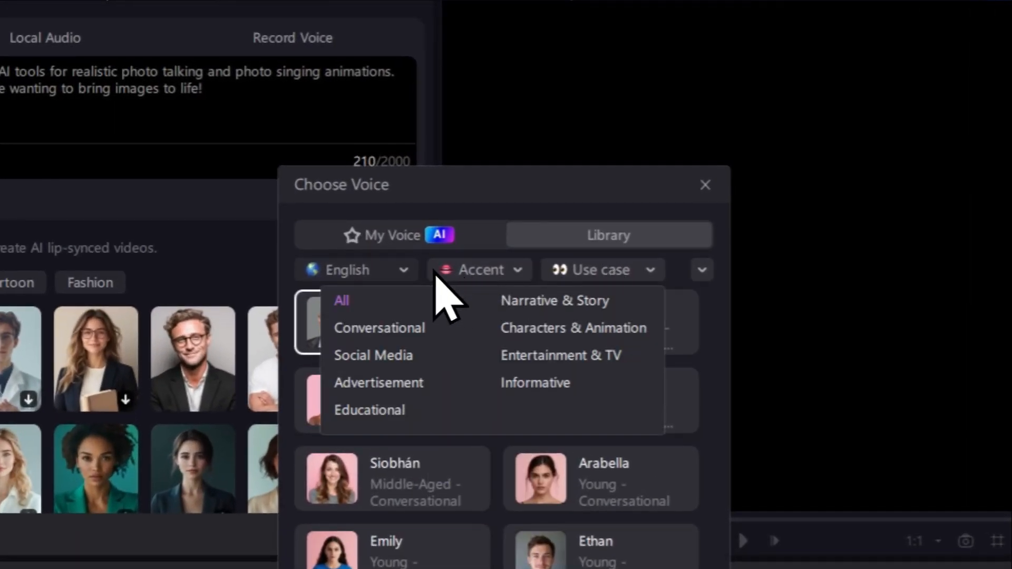
left_click(404, 269)
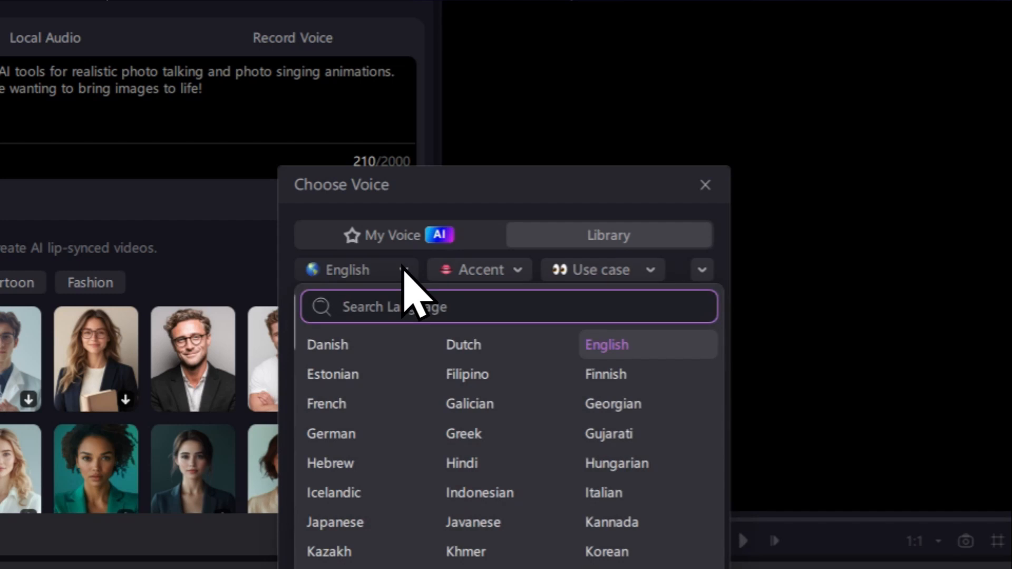
scroll(474, 448, "down", 5)
scroll(464, 463, "up", 8)
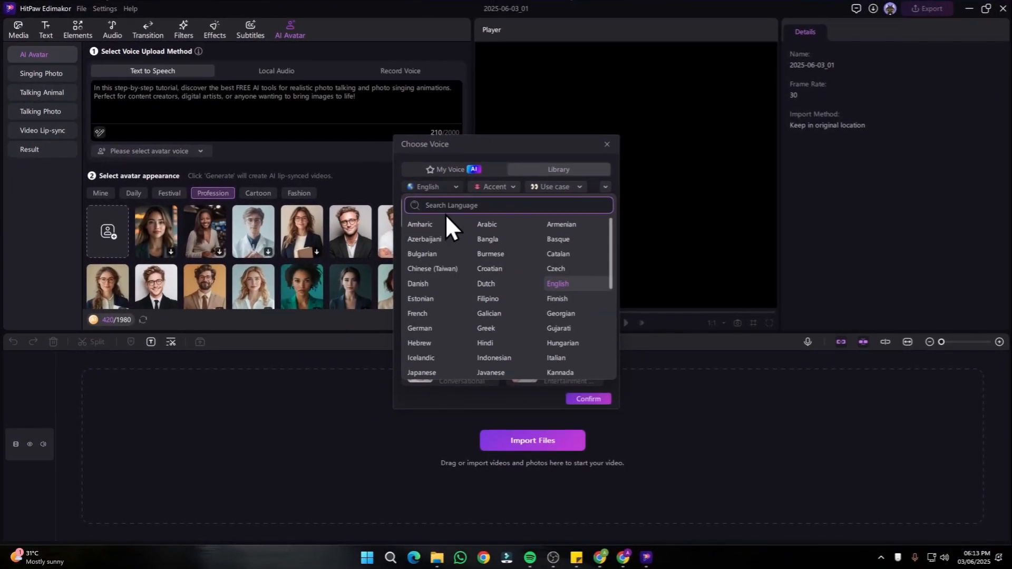
left_click(454, 187)
left_click(455, 187)
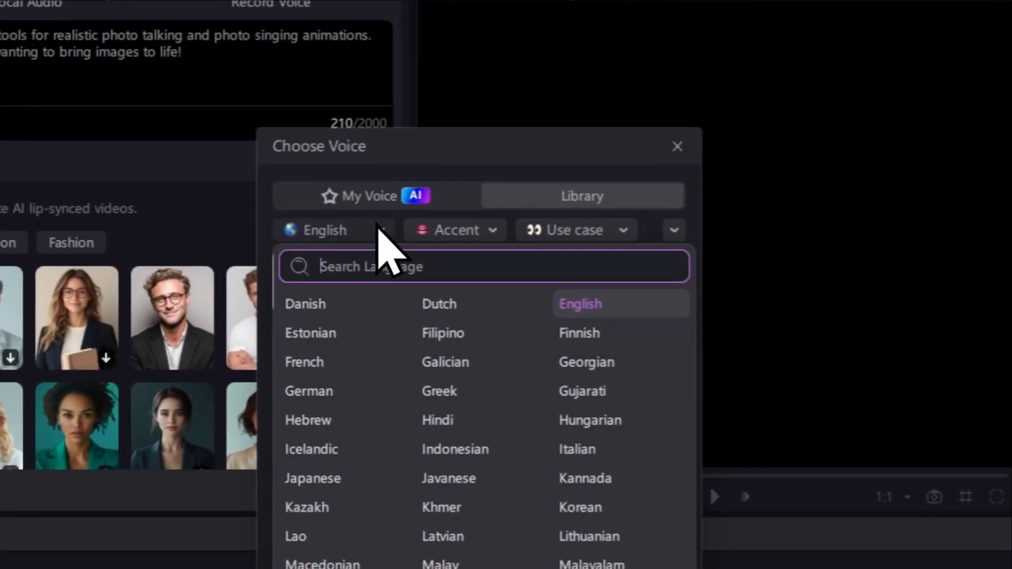
left_click(385, 230)
left_click(398, 229)
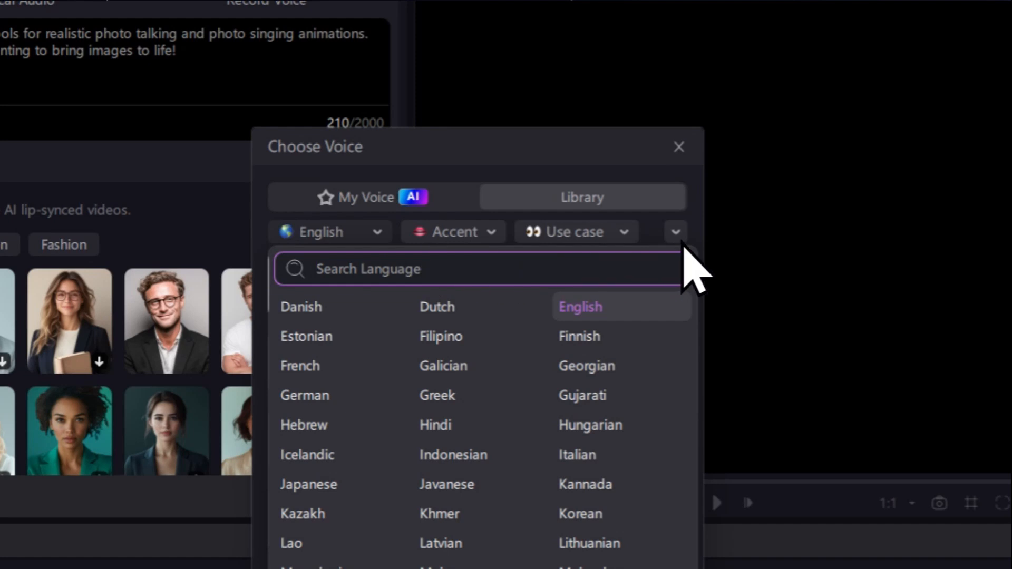
- Reveal the gender and age filters, preview the Henry voice and confirm it as the avatar's voice
left_click(680, 238)
mouse_move(310, 315)
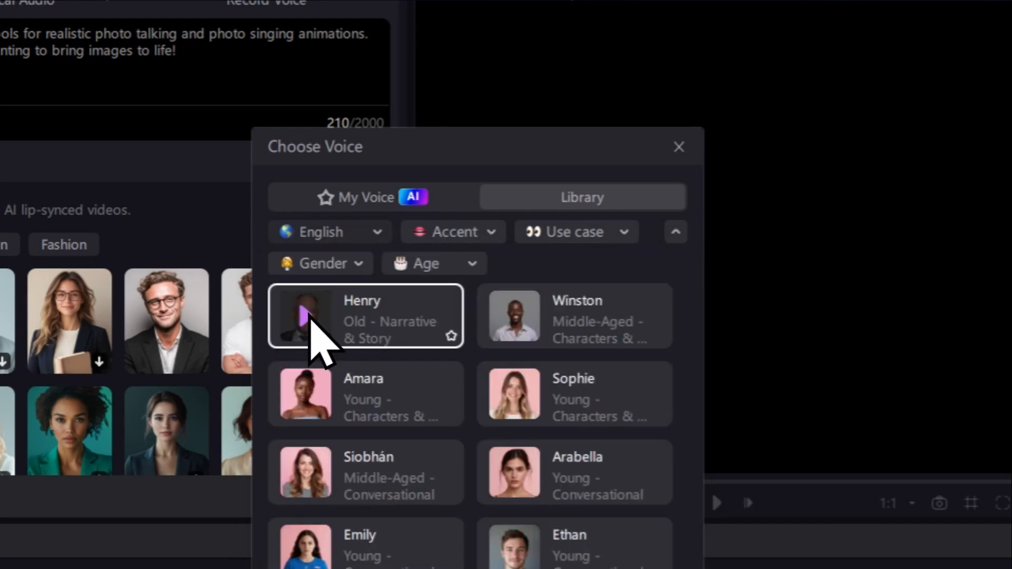
left_click(305, 316)
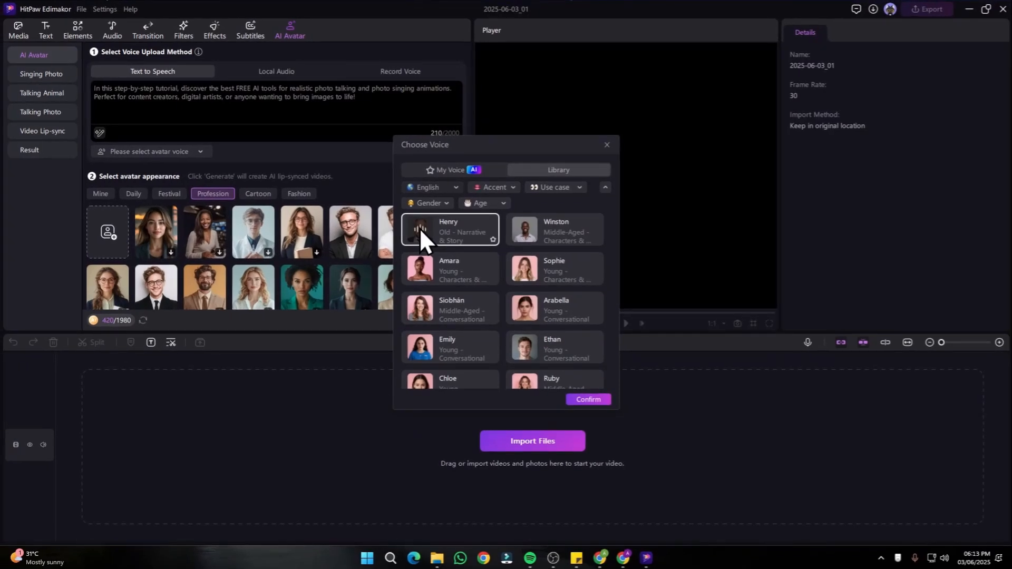
left_click(584, 398)
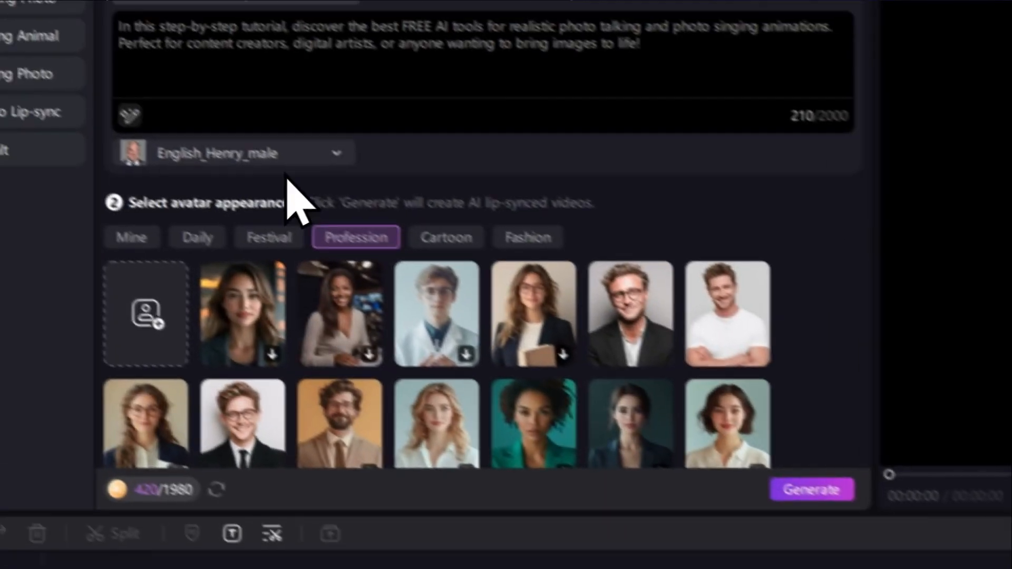
- Check the selected Profession avatar and generate its lip-synced video
scroll(330, 216, "down", 3)
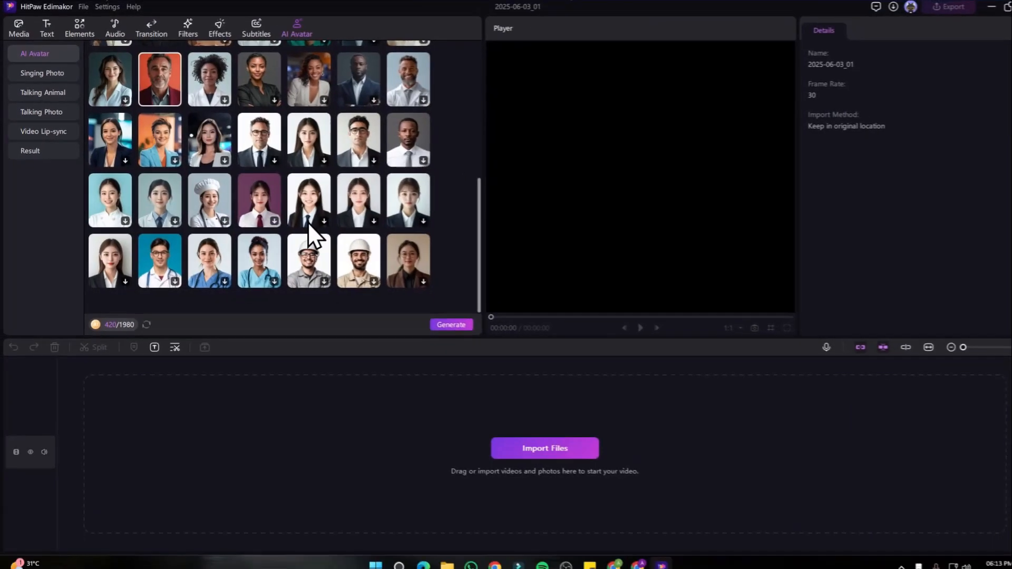
scroll(390, 236, "up", 5)
left_click(443, 323)
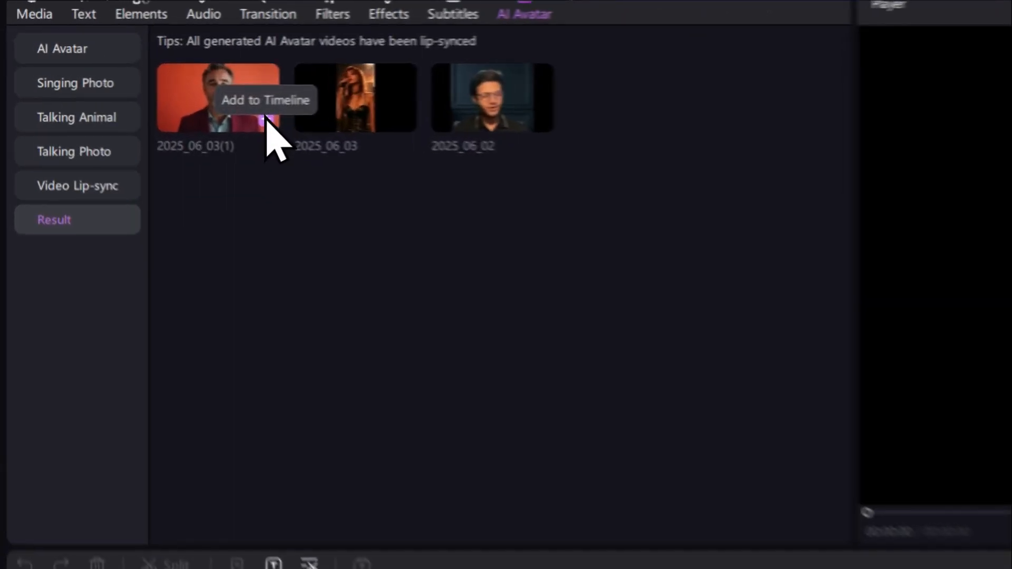
- Add the generated video 2025_06_03(1) to the timeline without subtitles and play it
left_click(147, 93)
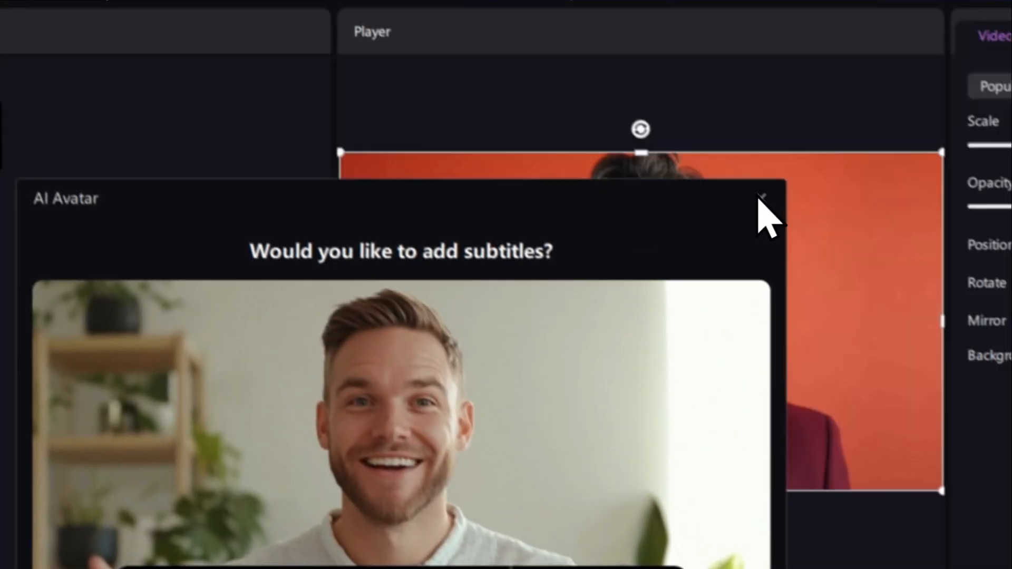
left_click(761, 198)
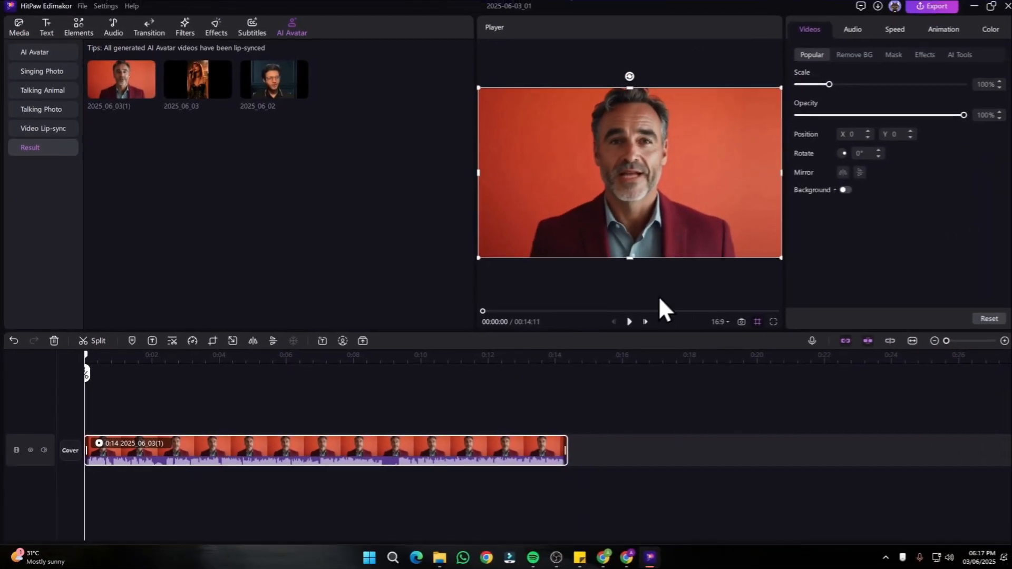
left_click(626, 322)
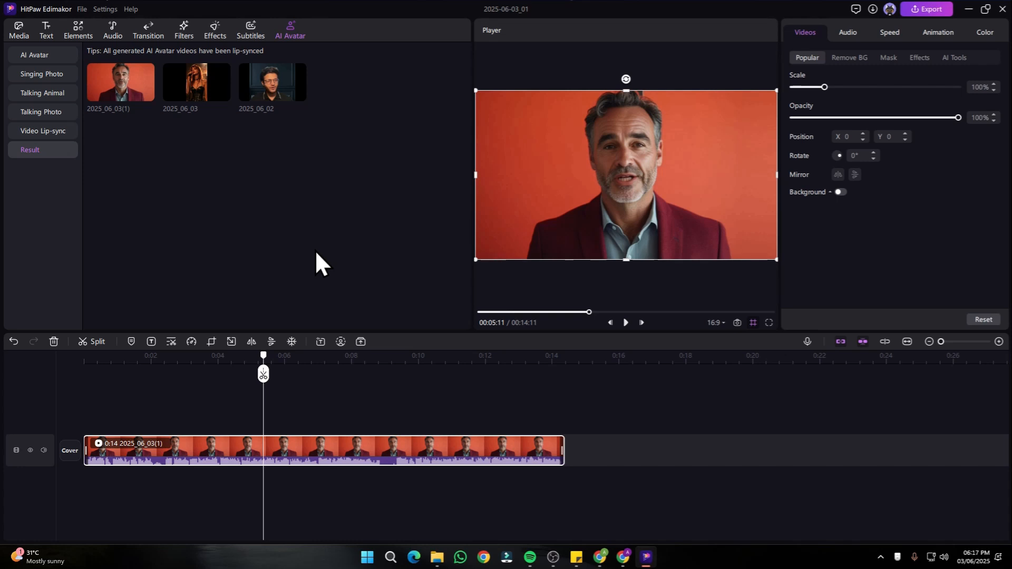
- Import the photo "Screenshot 2025-01-29 230508.PNG" from the ME folder as a custom AI avatar
left_click(37, 52)
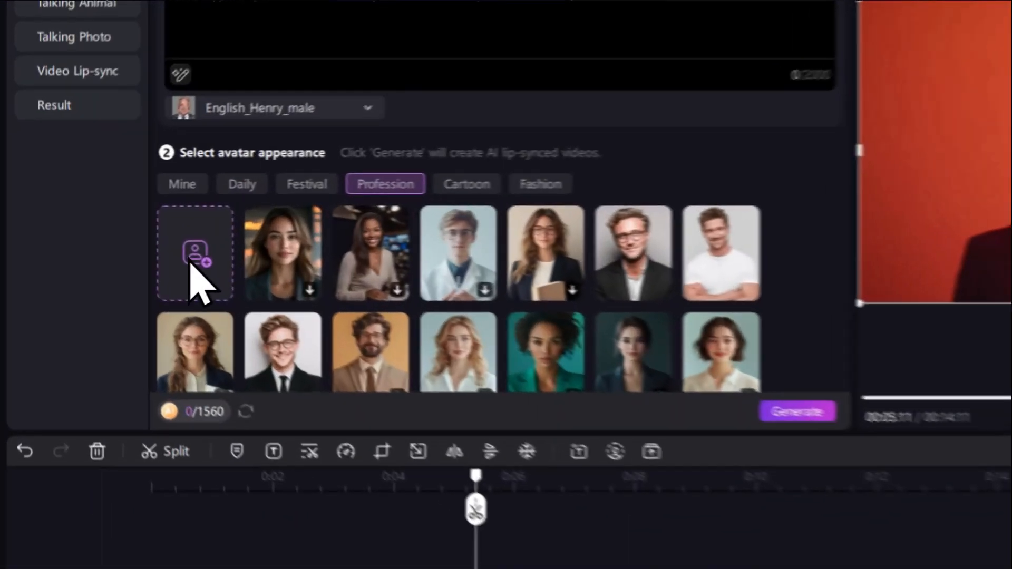
left_click(108, 232)
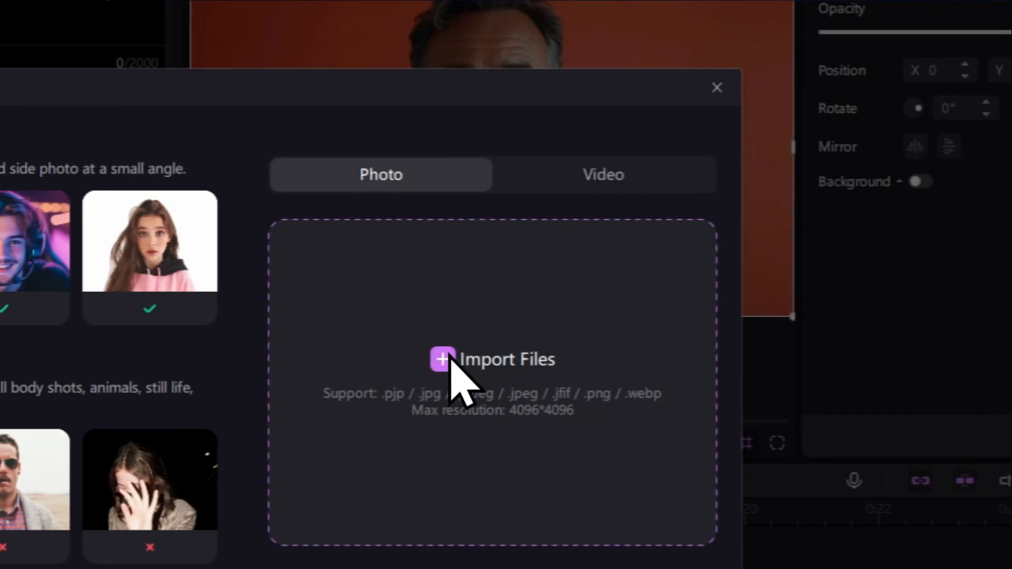
left_click(440, 360)
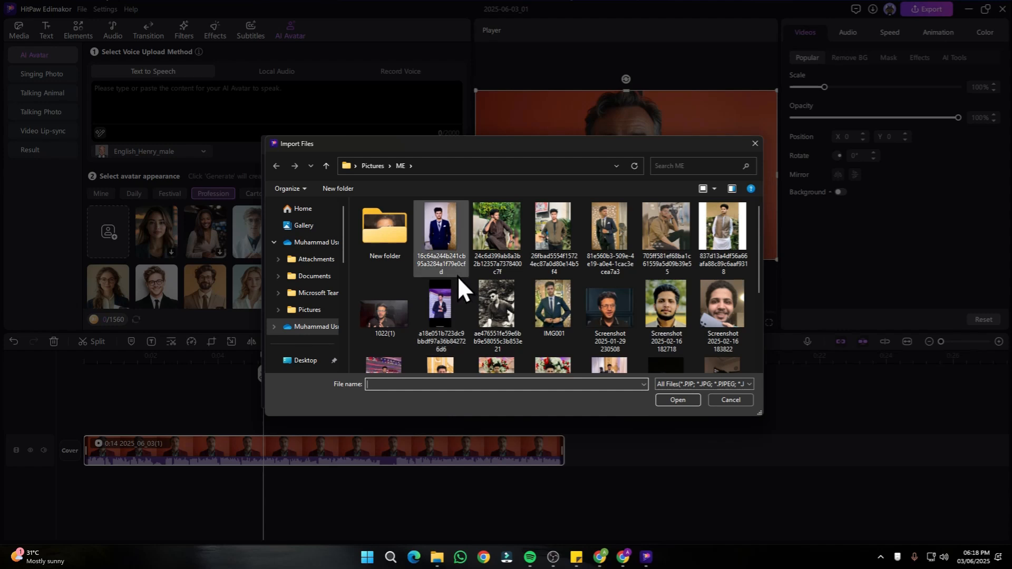
scroll(458, 275, "down", 1)
scroll(459, 274, "down", 1)
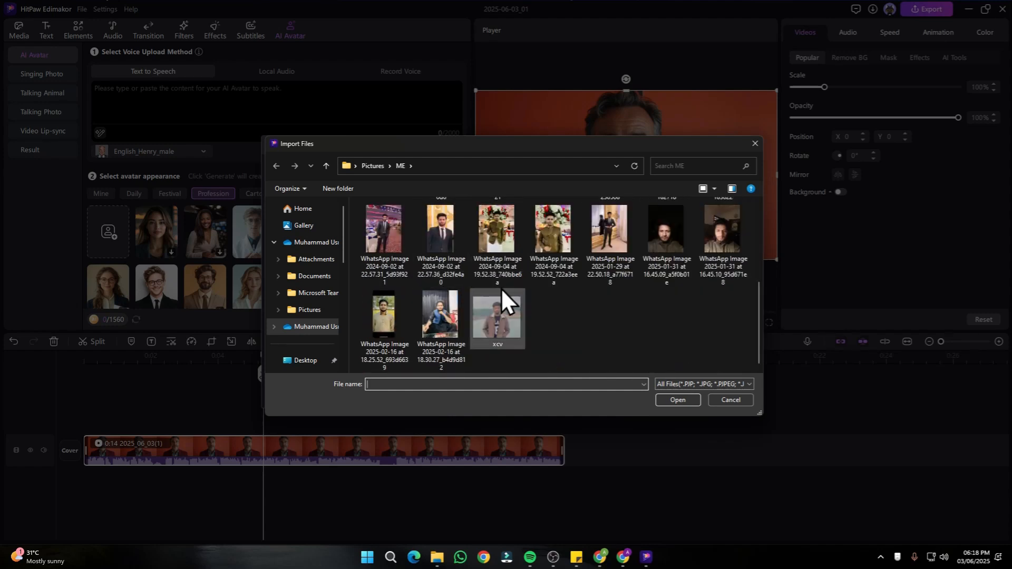
scroll(548, 300, "up", 2)
double_click(608, 309)
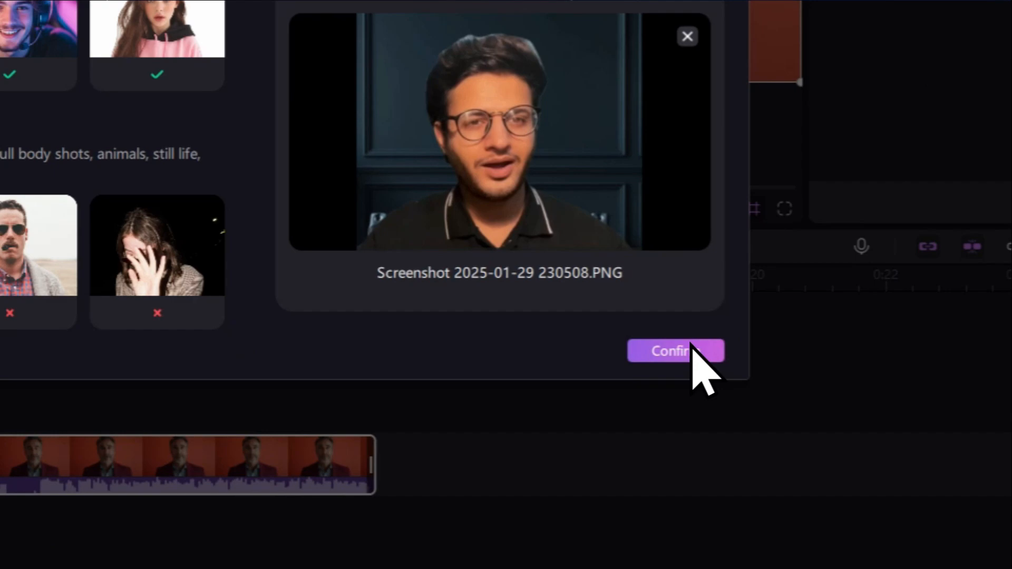
left_click(780, 512)
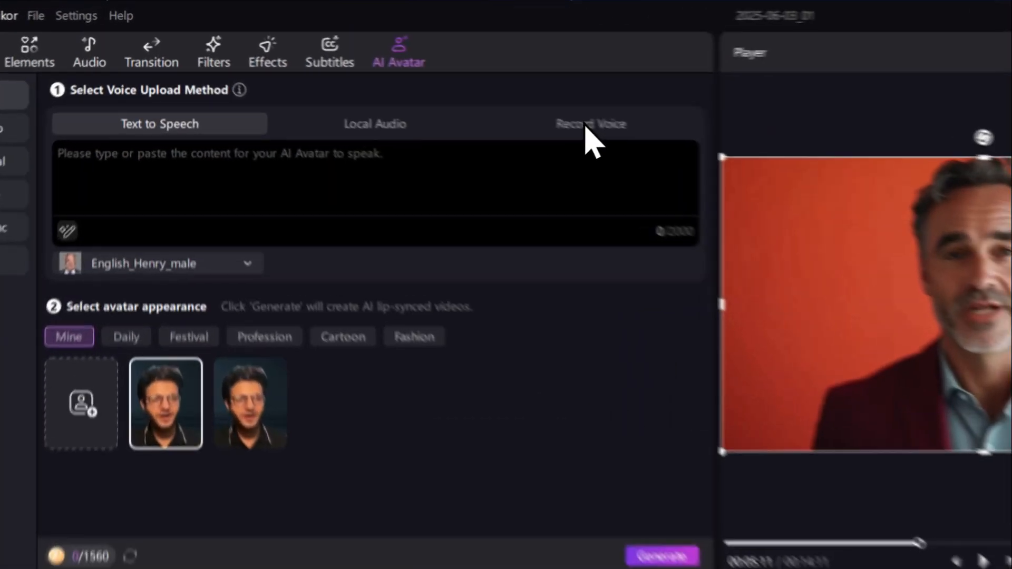
- Record a microphone voice clip with a 3-second countdown for the custom avatar and generate its lip-synced video
left_click(394, 73)
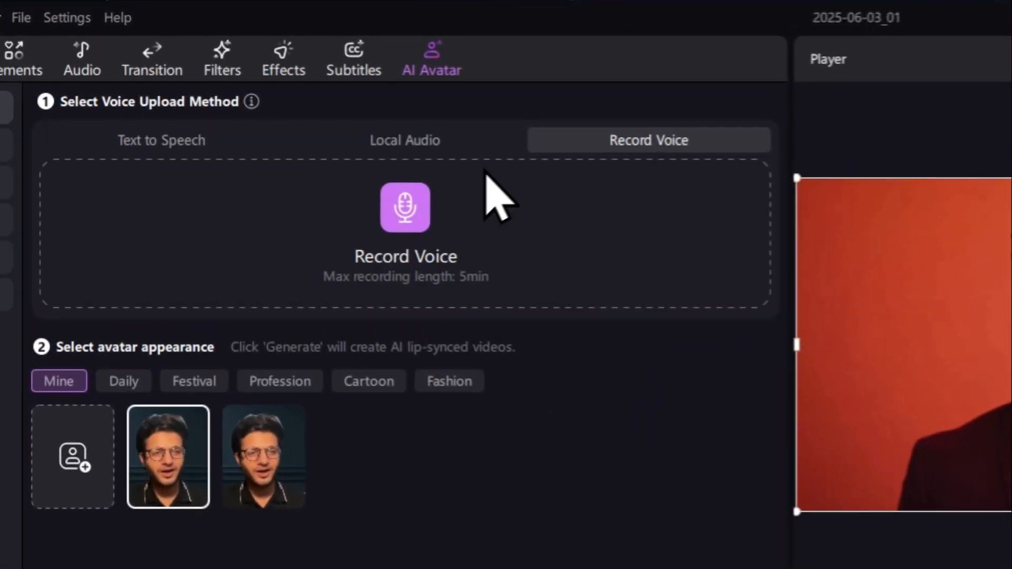
left_click(419, 208)
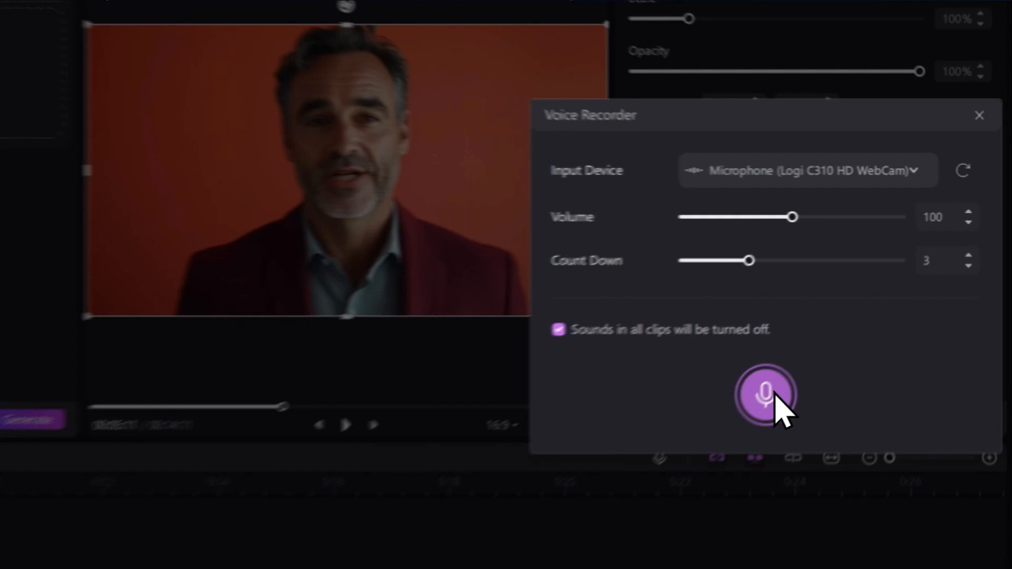
left_click(871, 305)
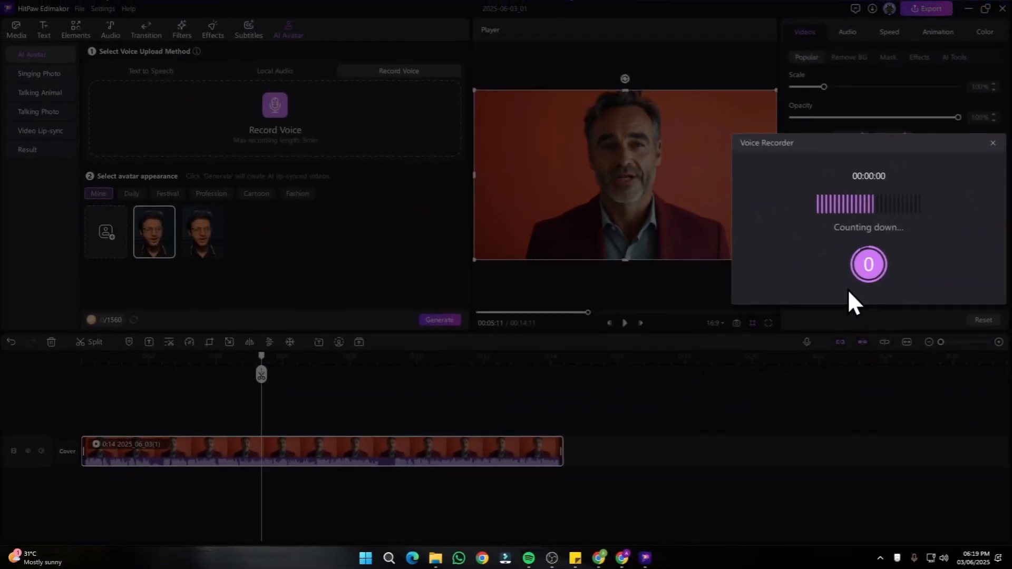
left_click(868, 264)
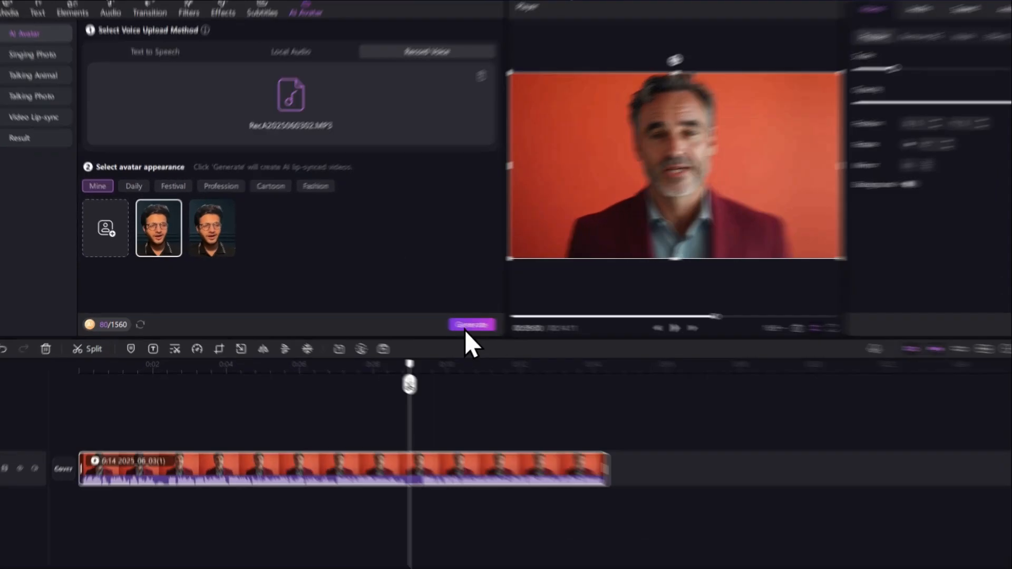
left_click(733, 367)
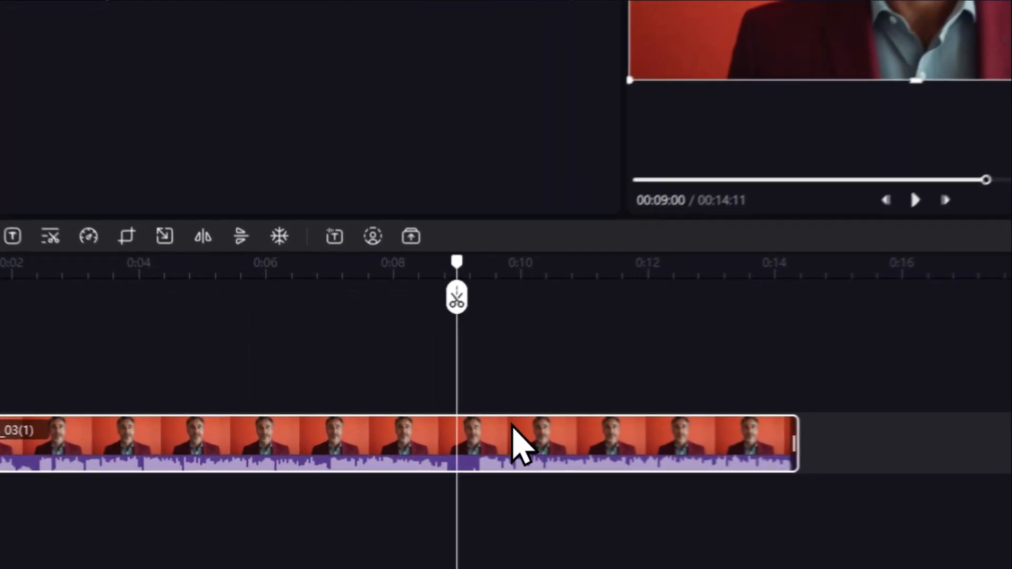
- Replace the timeline clip with the generated result 2025_06_02, without adding subtitles
right_click(417, 439)
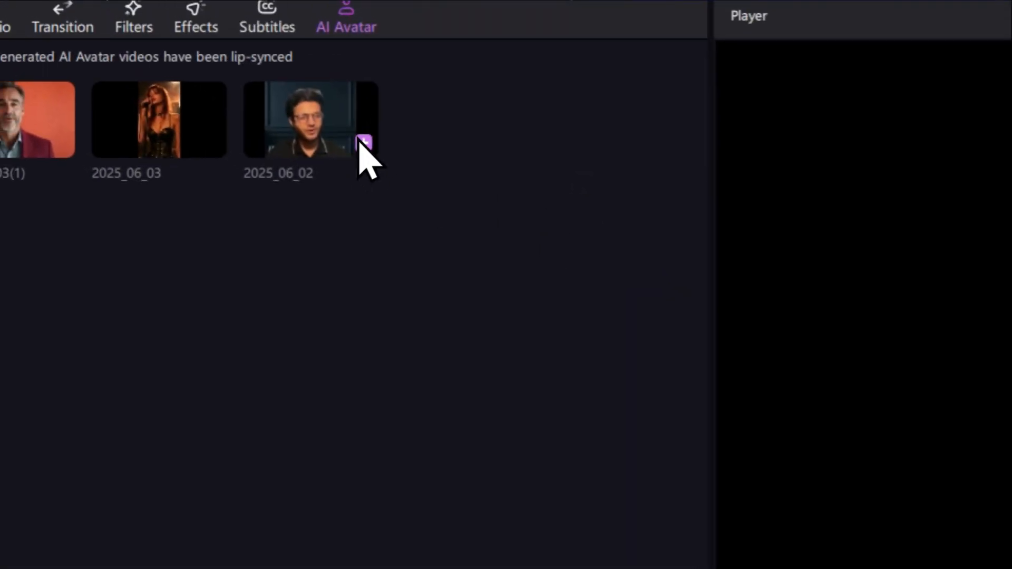
left_click(361, 141)
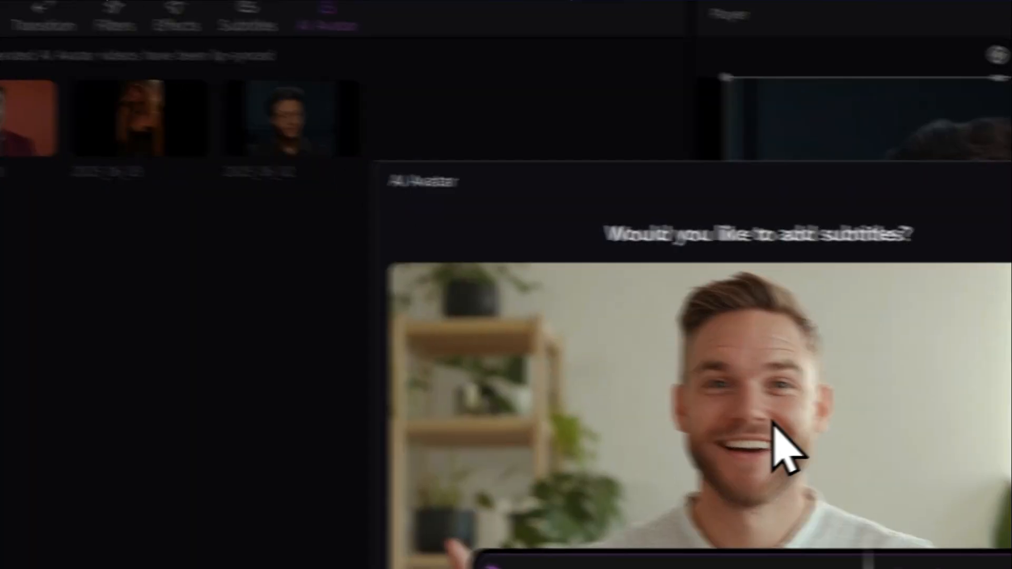
left_click(807, 152)
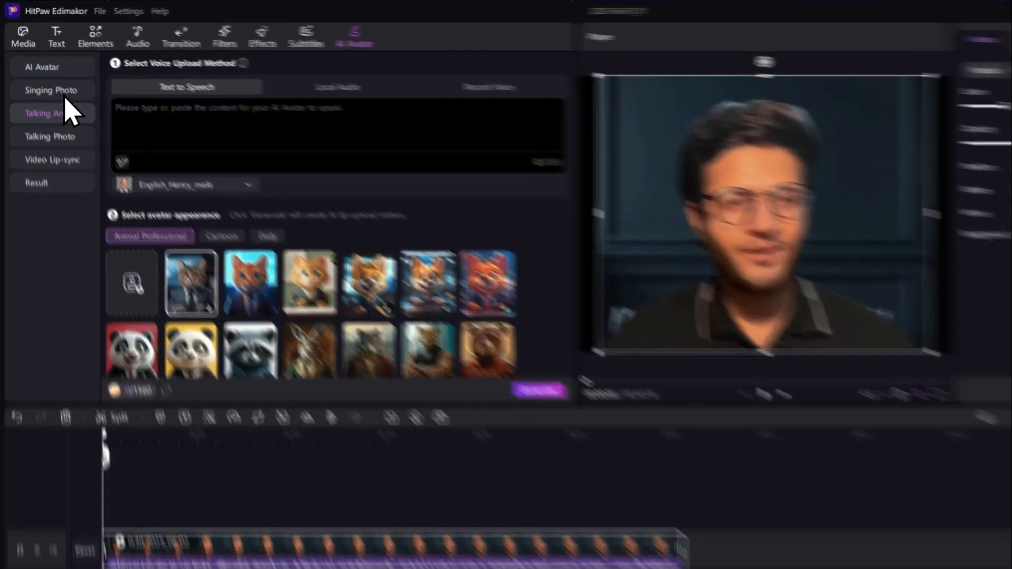
- In Singing Photo, preview the young guitarist in a hat, and select and preview the woman in a black corset as the singer
left_click(44, 75)
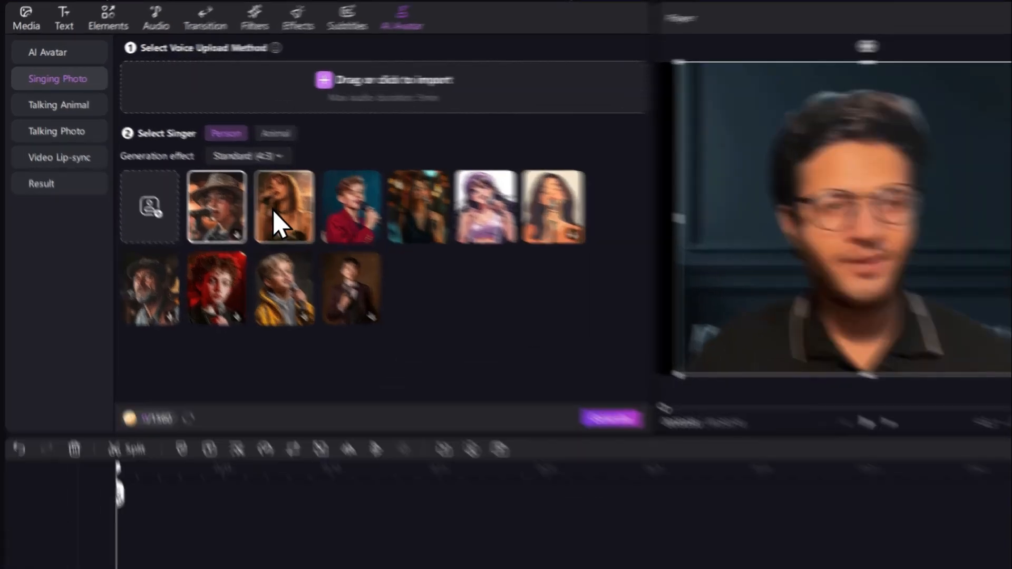
left_click(148, 172)
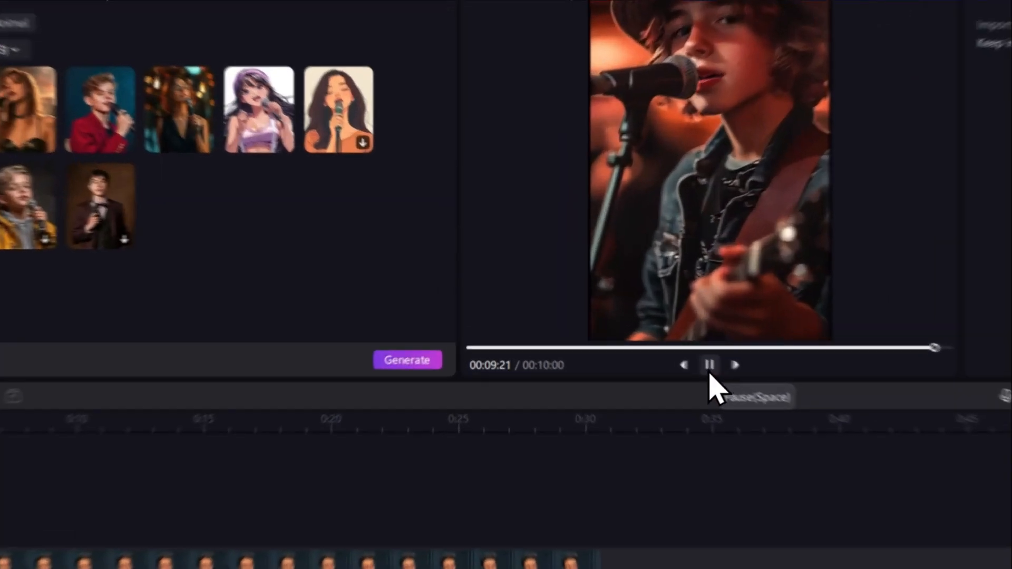
left_click(626, 322)
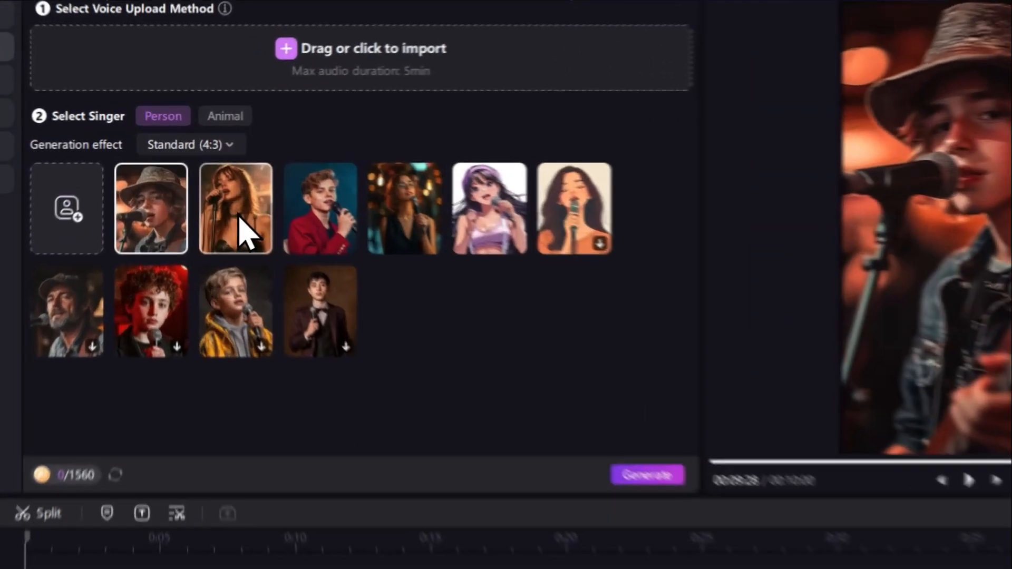
left_click(206, 168)
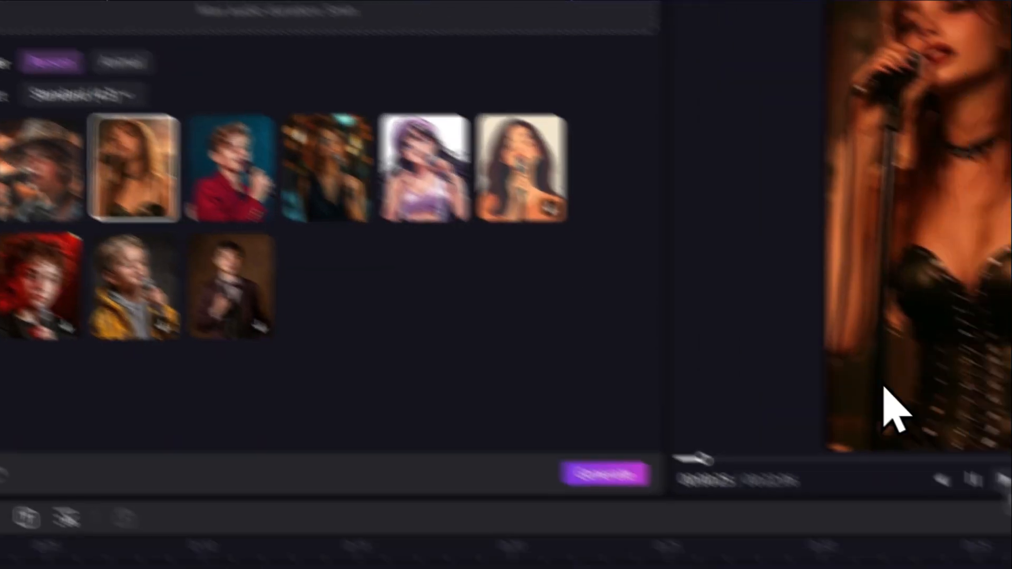
left_click(973, 481)
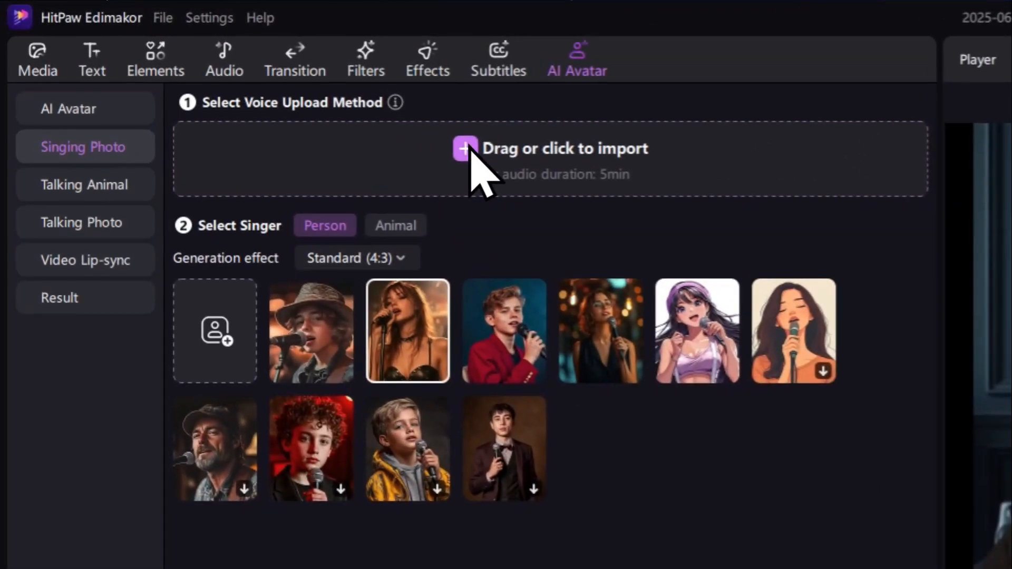
left_click(470, 149)
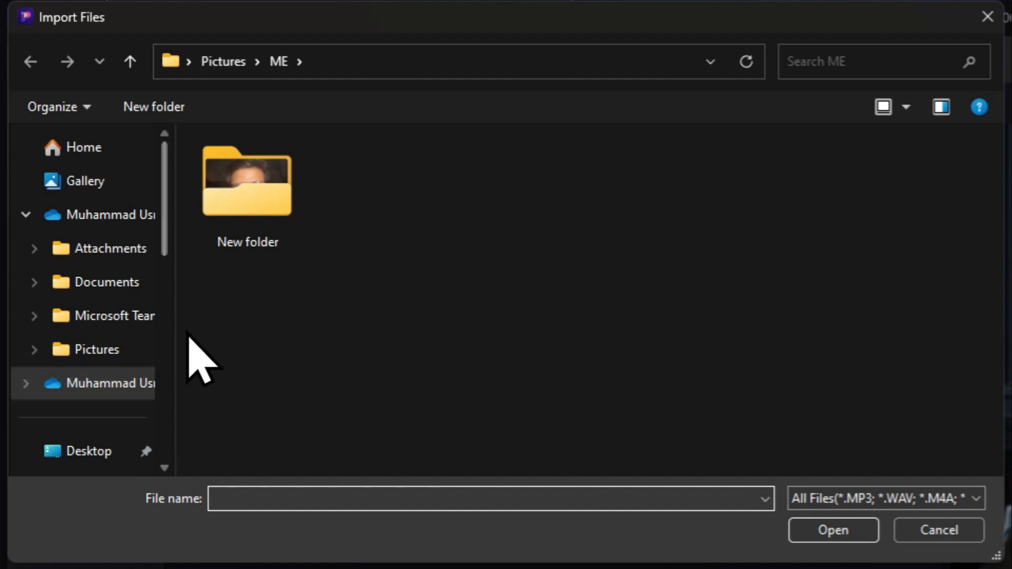
scroll(74, 252, "down", 4)
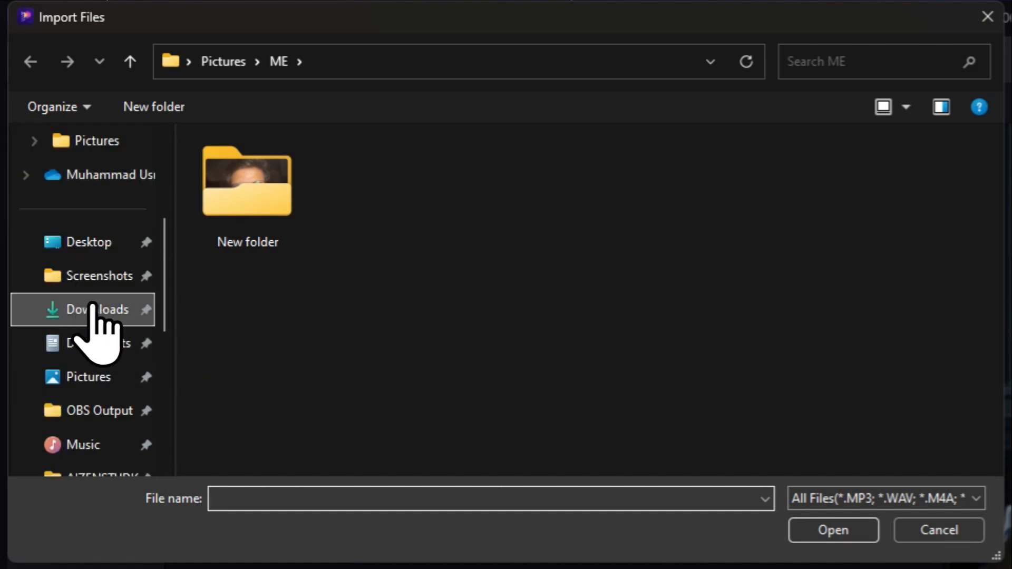
left_click(95, 311)
left_click(272, 181)
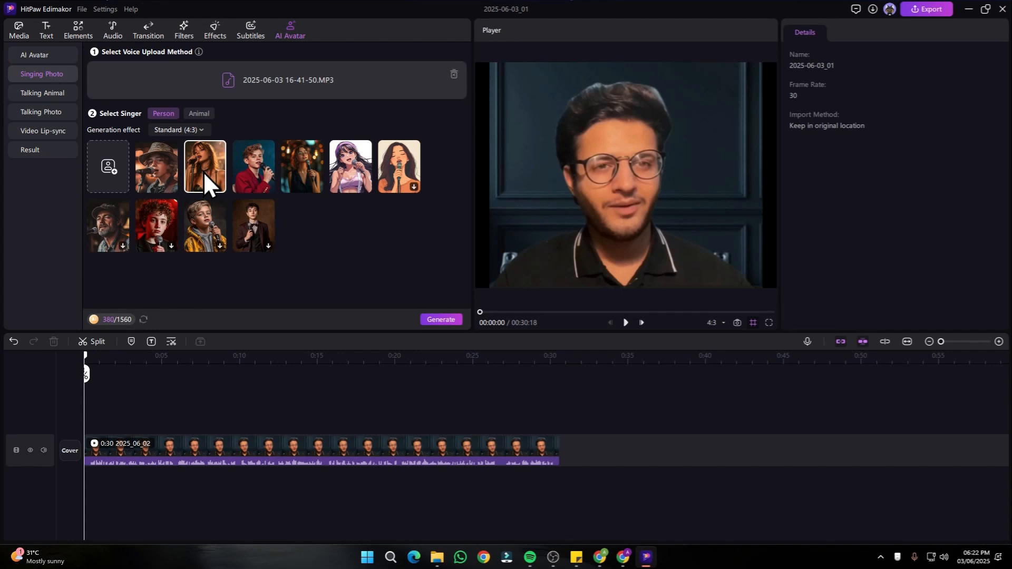
left_click(441, 320)
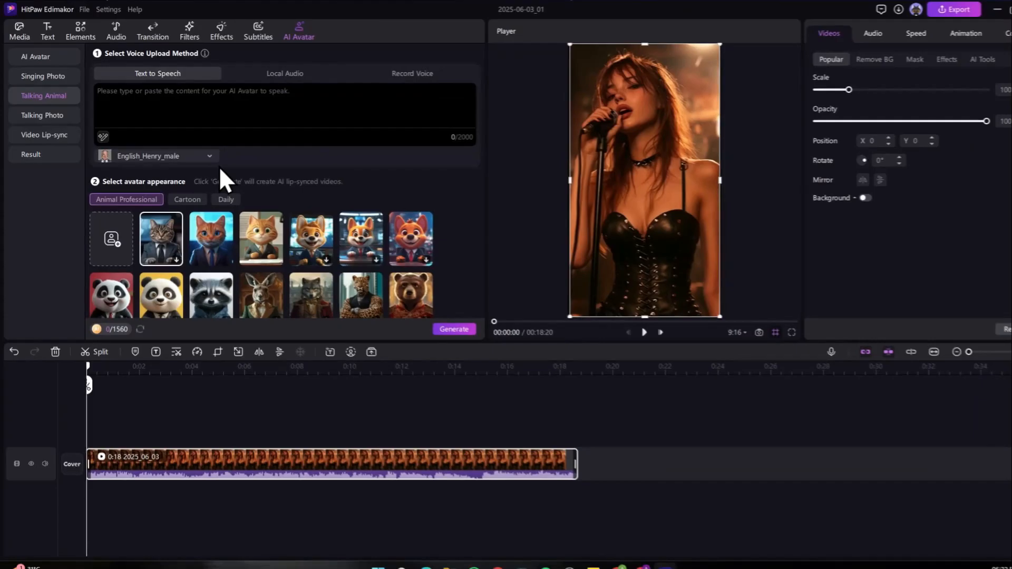
- Browse the Talking Animal categories, including Cartoon and Daily, and select the red-background panda in a suit from Animal Professional
scroll(240, 193, "down", 2)
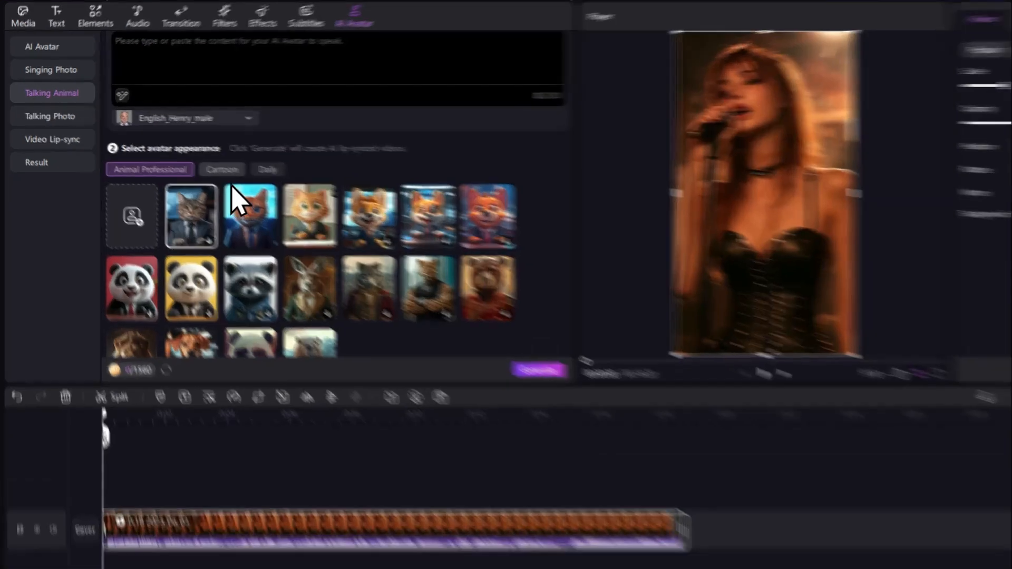
left_click(182, 156)
left_click(439, 256)
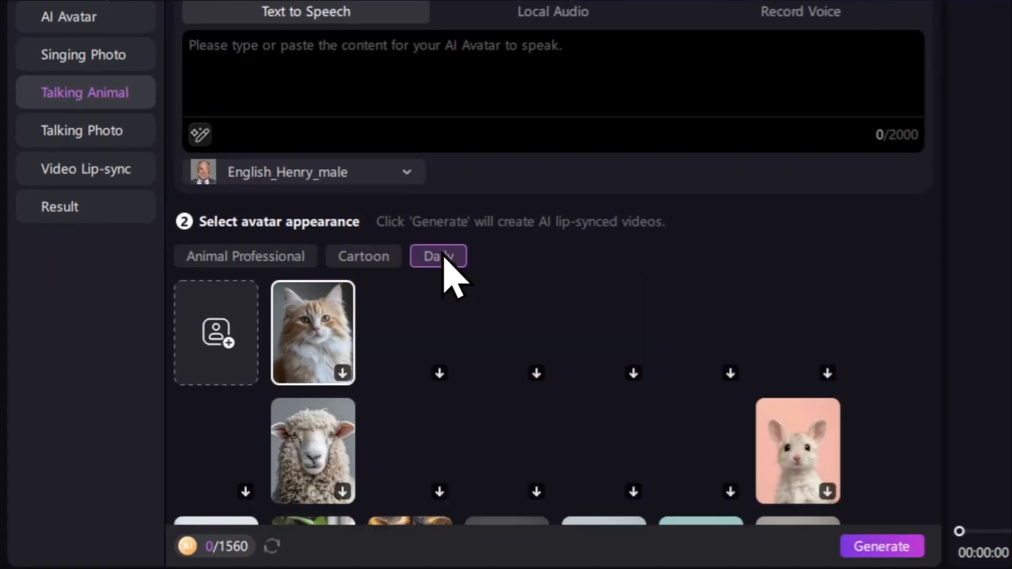
scroll(474, 359, "down", 5)
scroll(467, 334, "up", 5)
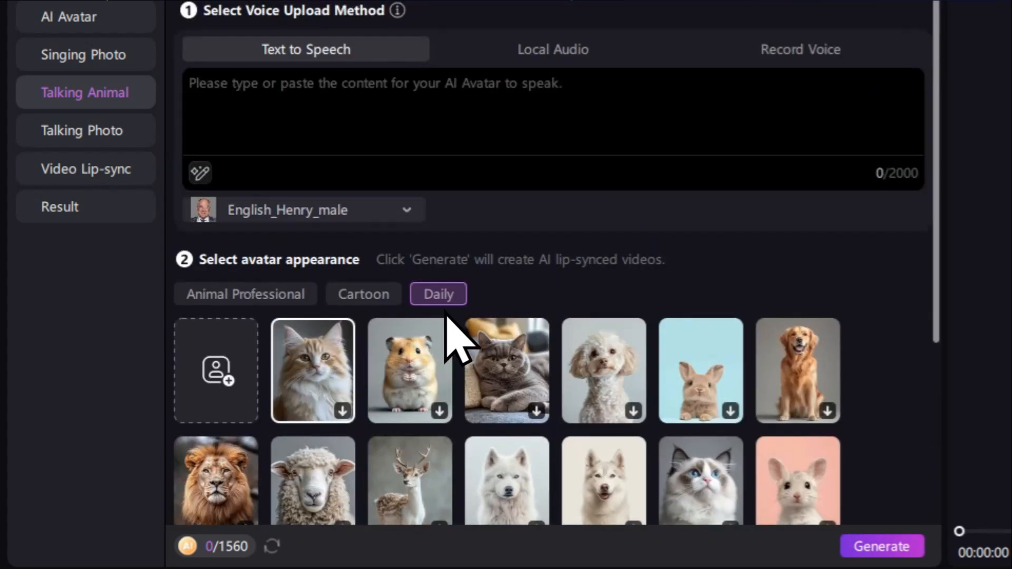
left_click(282, 297)
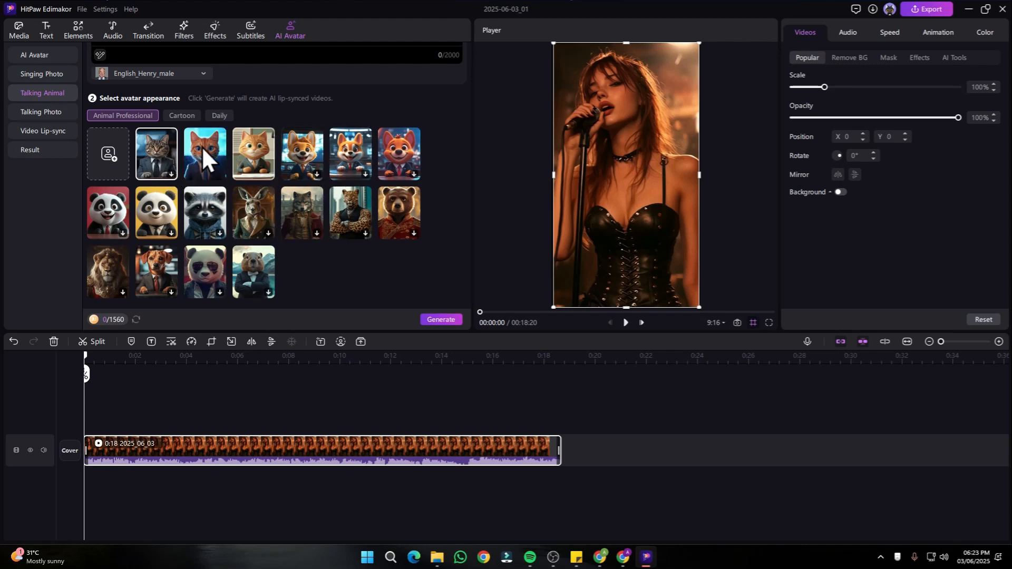
left_click(113, 210)
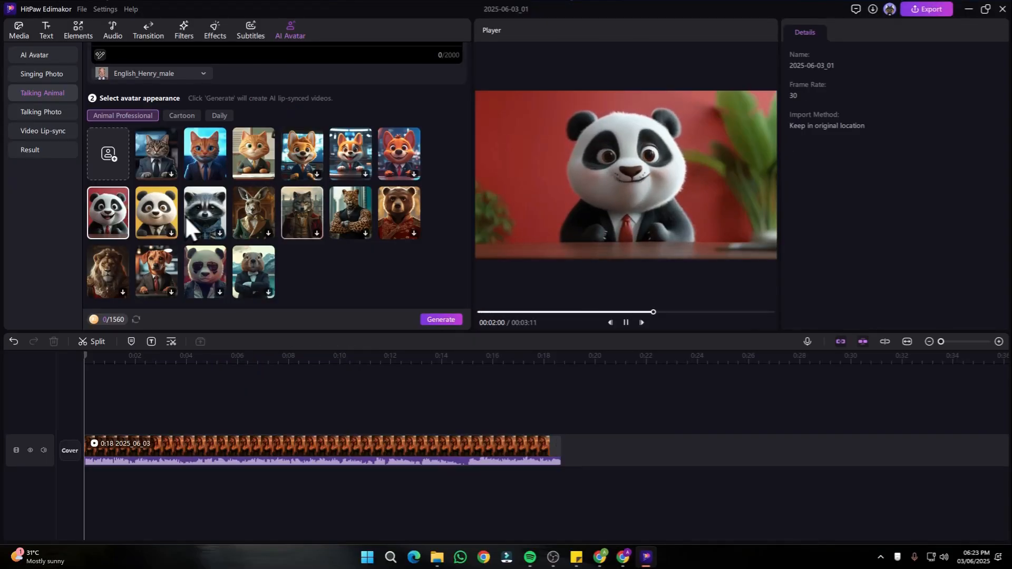
- Paste the script starting "In this step-by-step tutorial, discover the best FREE AI tools" for text to speech and choose the voice English_Adam_male
scroll(332, 221, "up", 3)
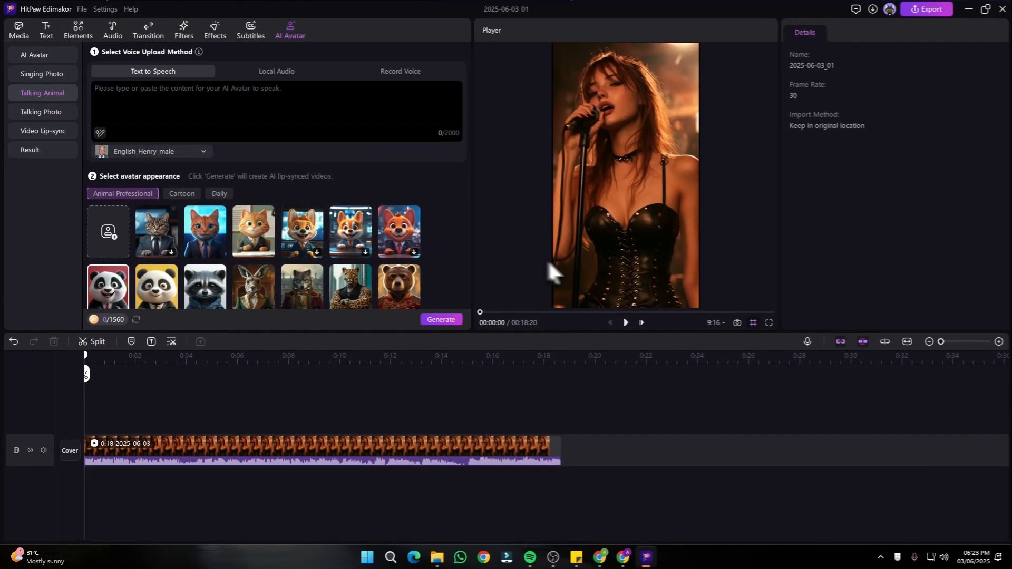
type("In this step-by-step tutorial, discover the best FREE AI tools for realistic photo talking and photo singing animations. Perfect for content creators, digital artists, or anyone wanting to bring images to life!")
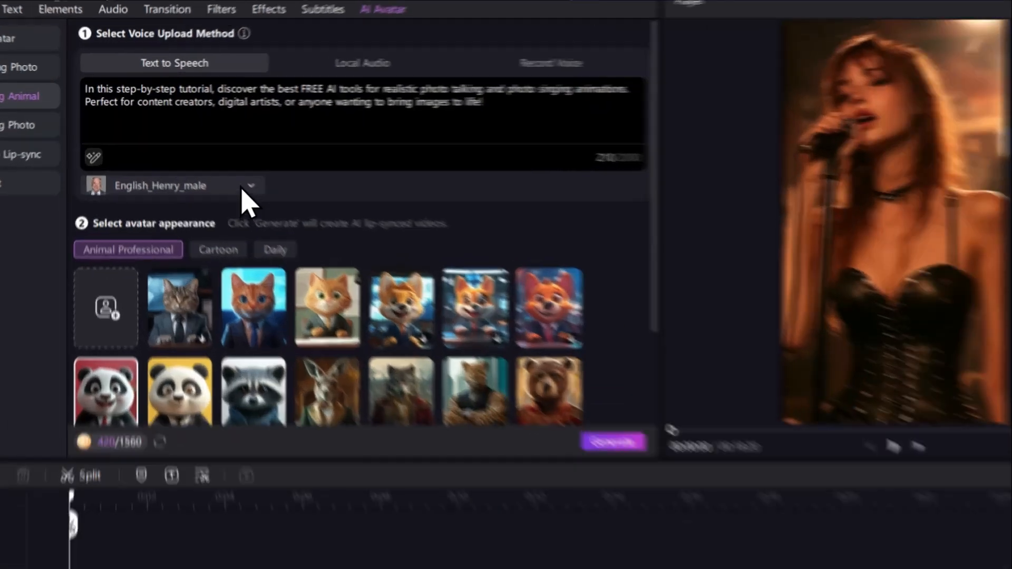
left_click(203, 152)
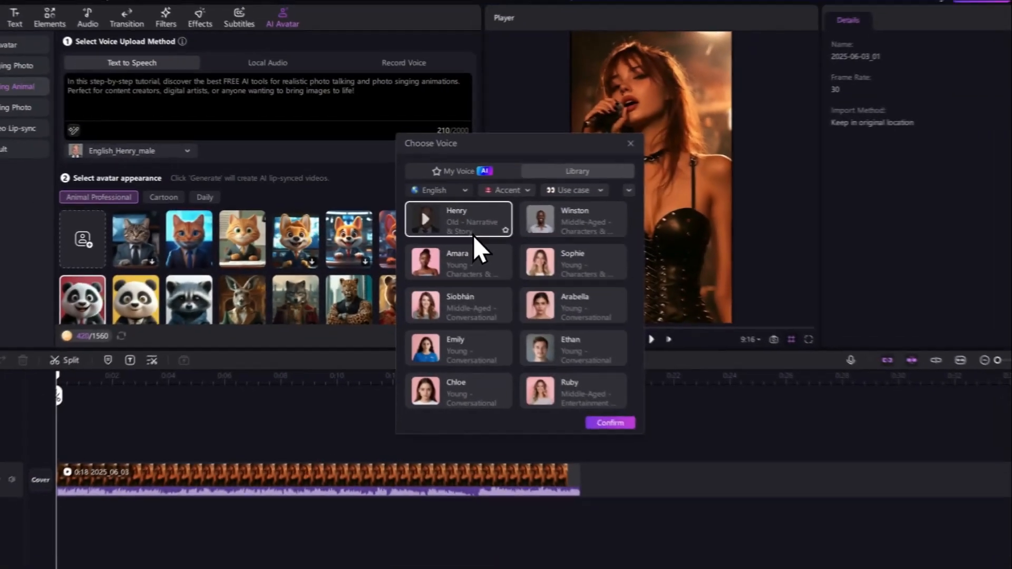
scroll(520, 287, "down", 1)
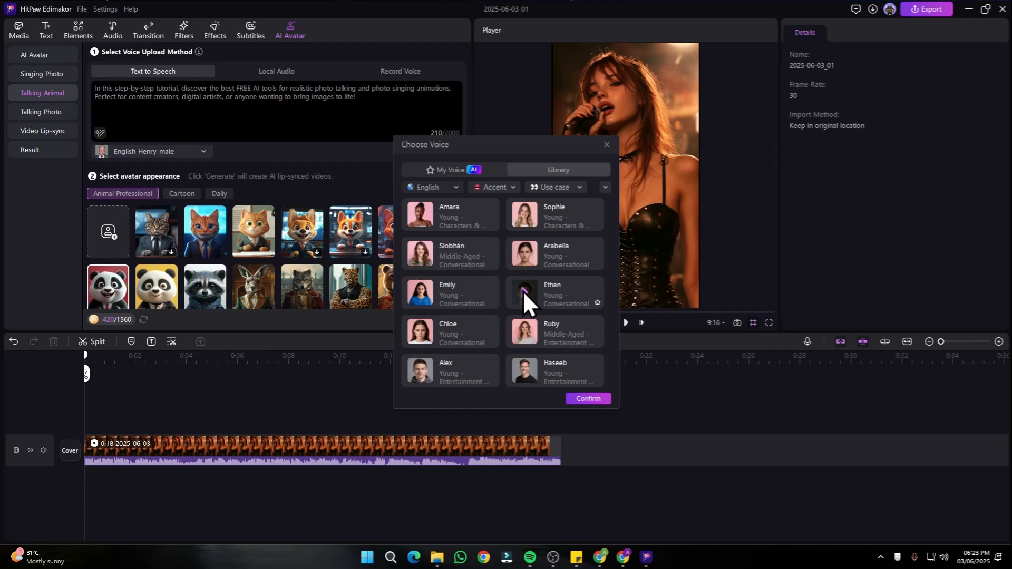
left_click(522, 290)
left_click(588, 398)
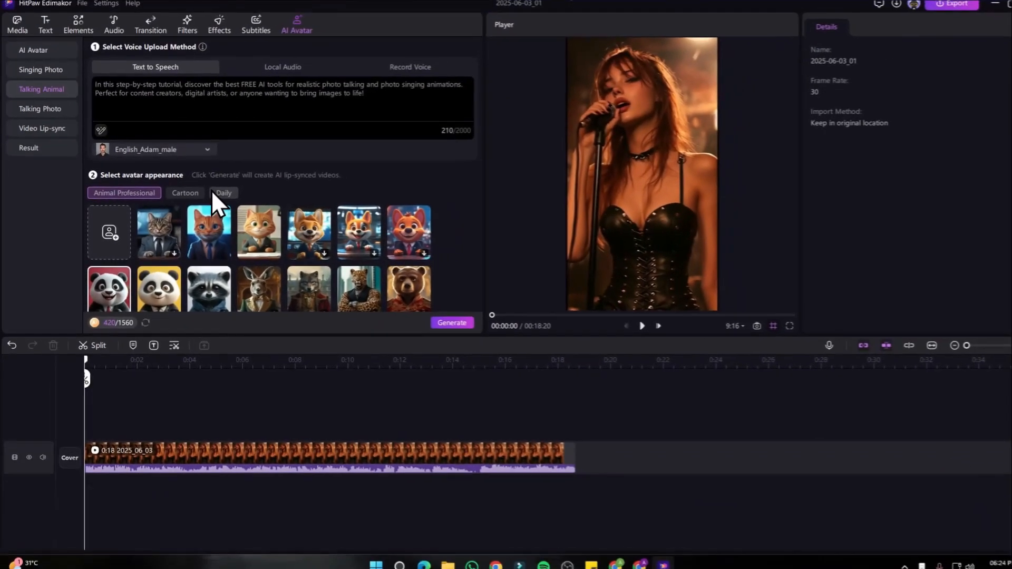
- Review the panda avatar and script settings, and generate the lip-synced talking animal video
scroll(474, 221, "down", 3)
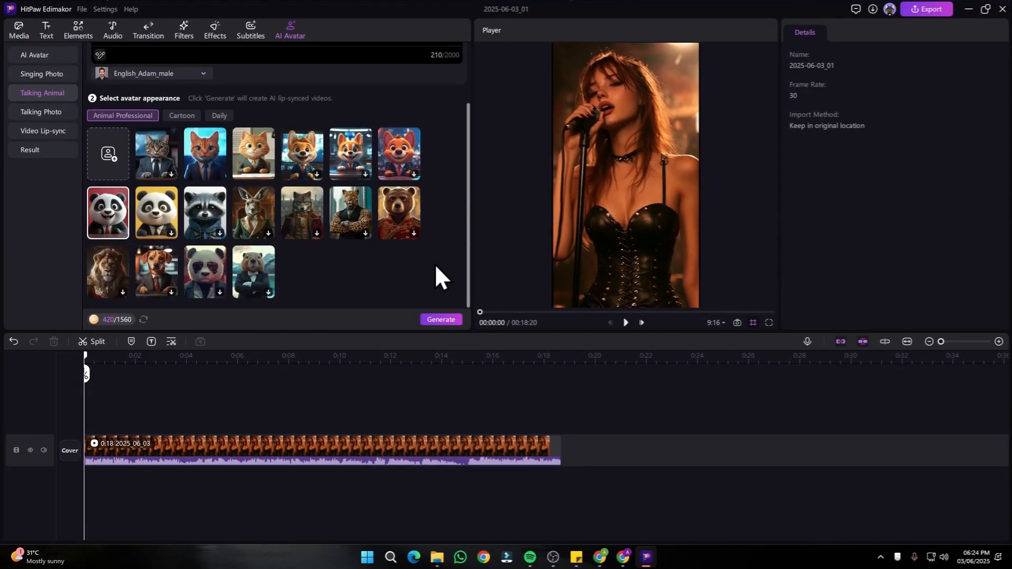
scroll(438, 318, "up", 3)
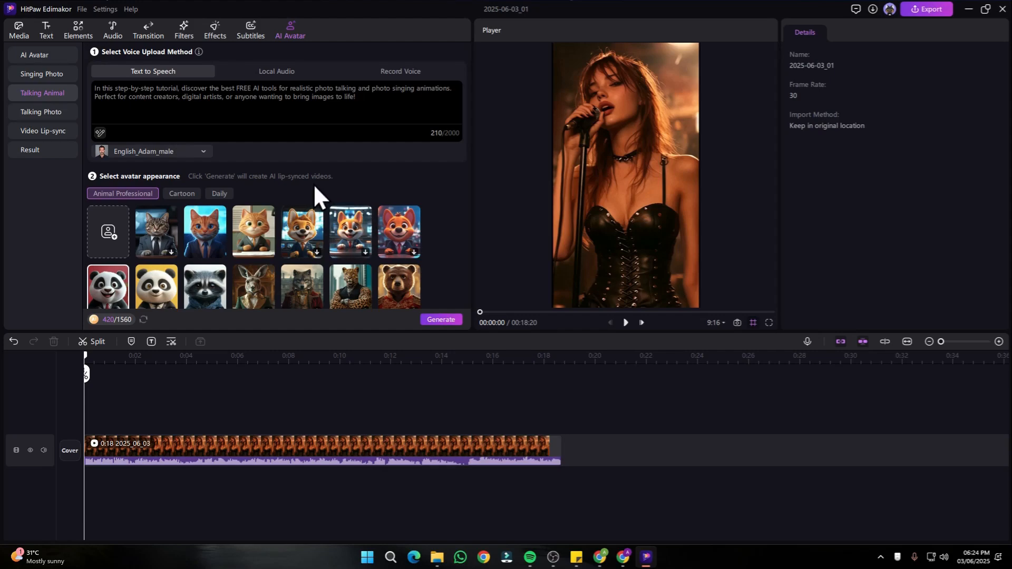
left_click(448, 320)
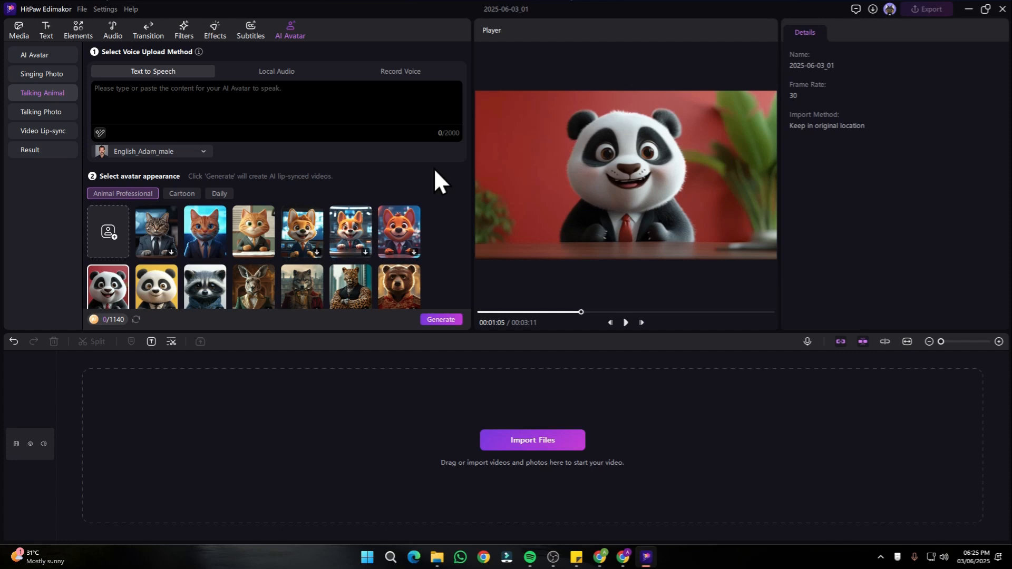
- Open the project's local media library
left_click(17, 22)
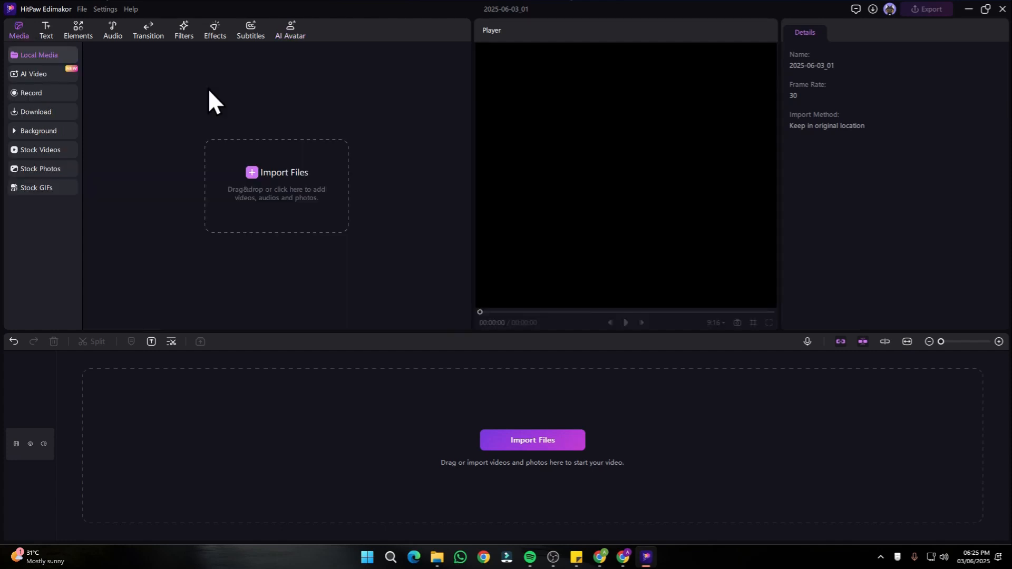